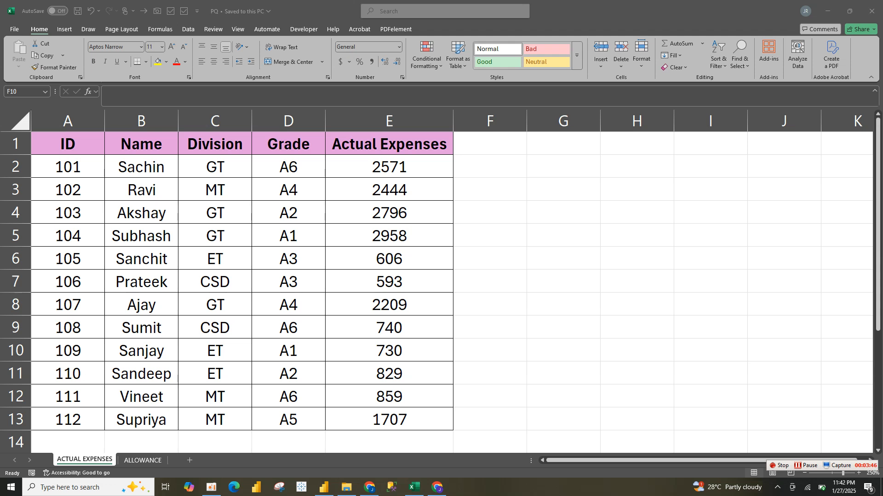
- Review the employee divisions, grades and expenses on the ACTUAL EXPENSES sheet against the grade limits on the ALLOWANCE sheet
key(alt+Tab)
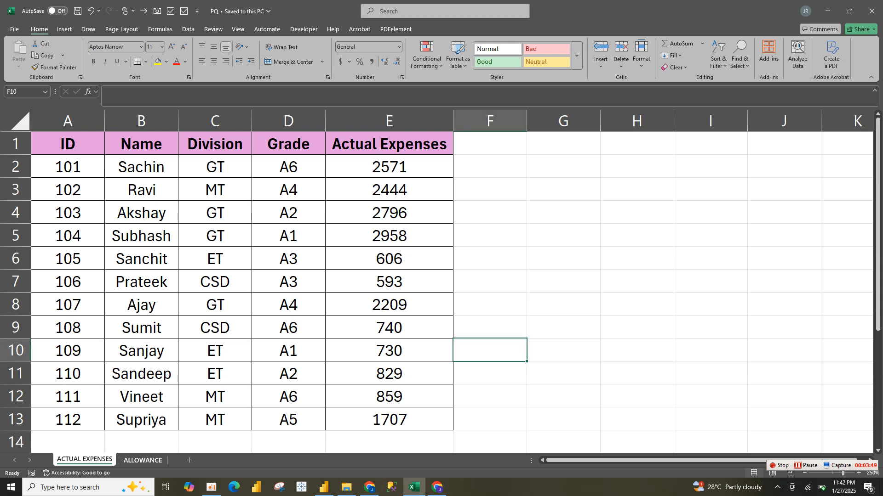
key(ctrl+Page_Down)
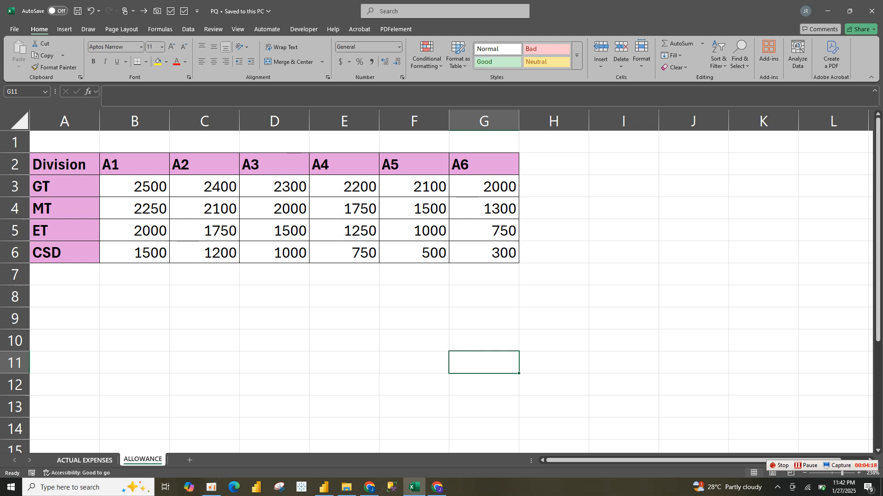
key(ctrl+Page_Up)
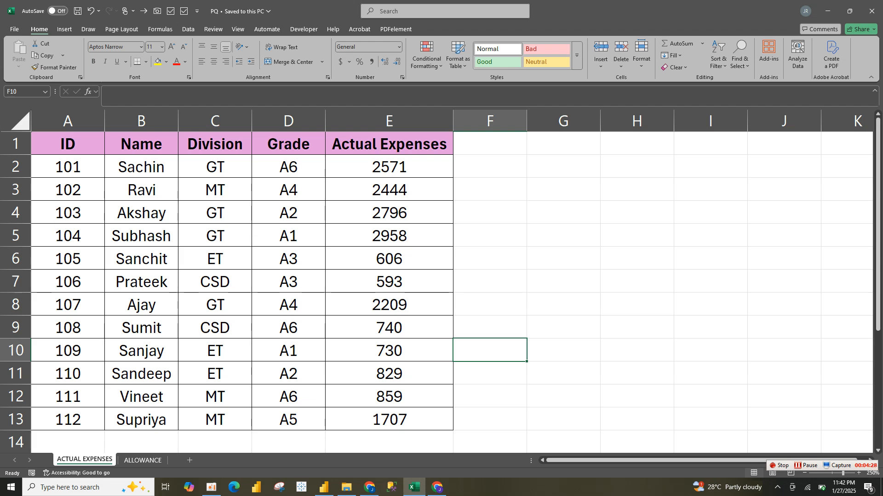
click(142, 460)
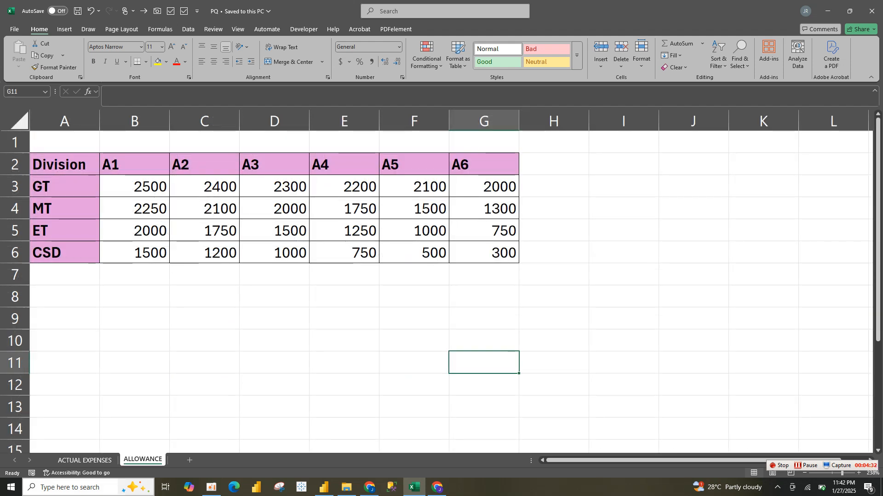
key(ctrl+Page_Up)
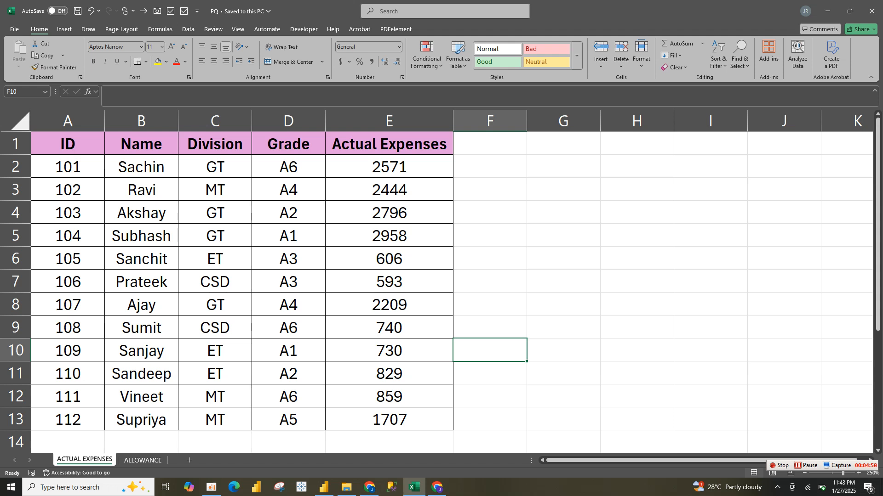
click(389, 189)
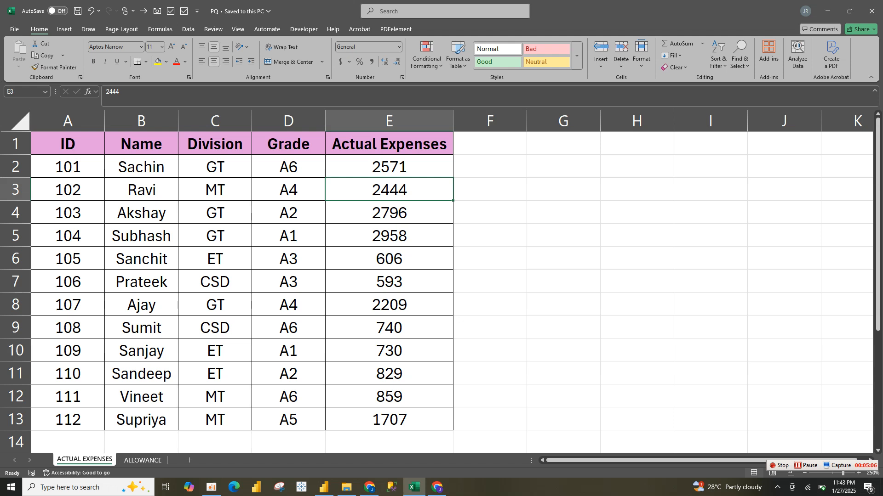
key(ctrl+Page_Down)
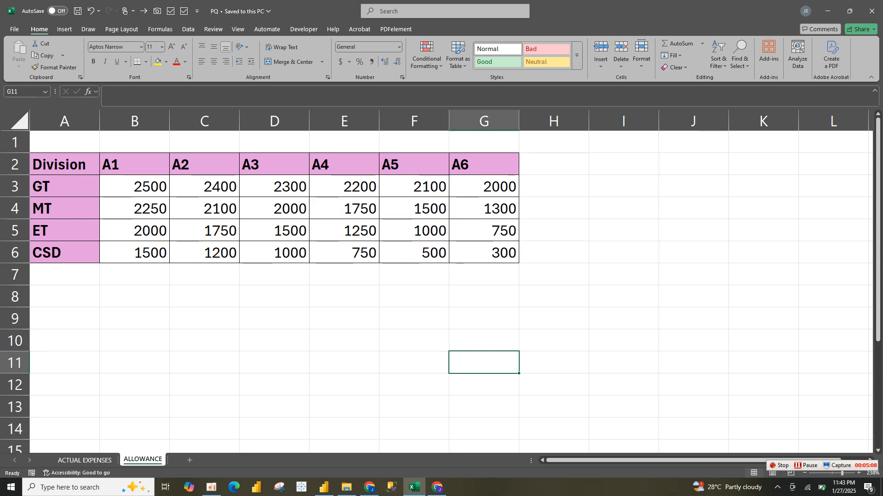
click(84, 461)
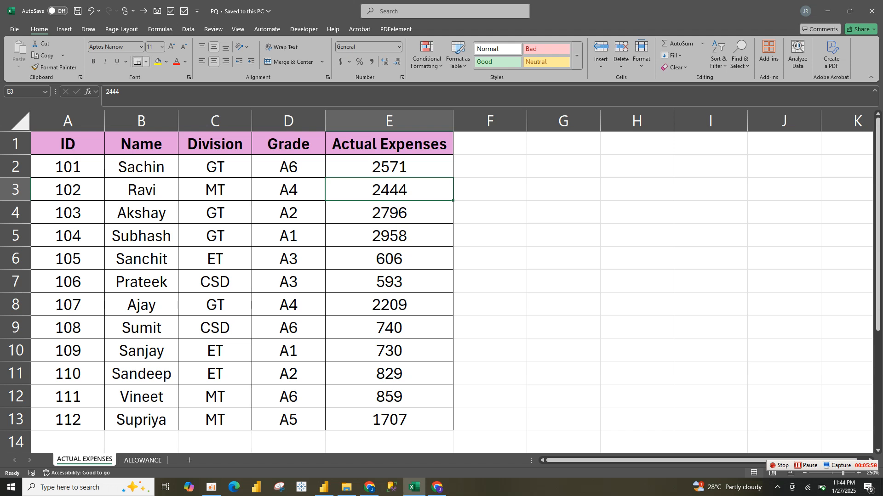
click(141, 190)
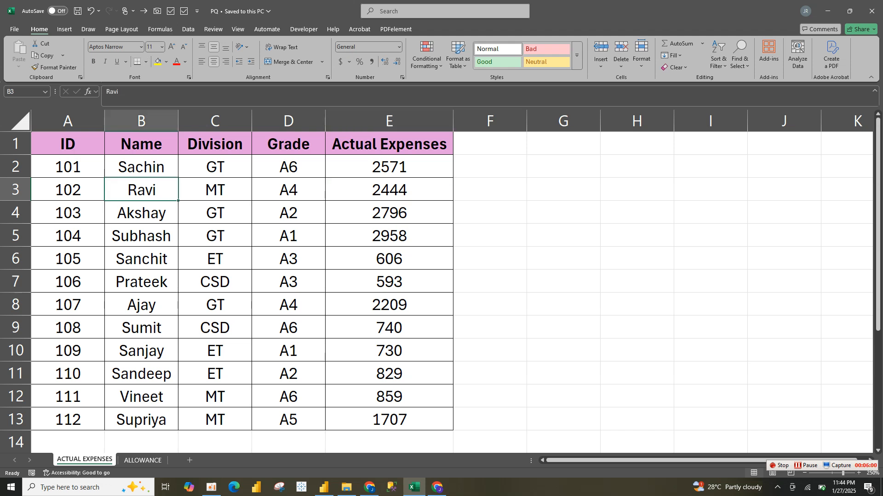
click(214, 212)
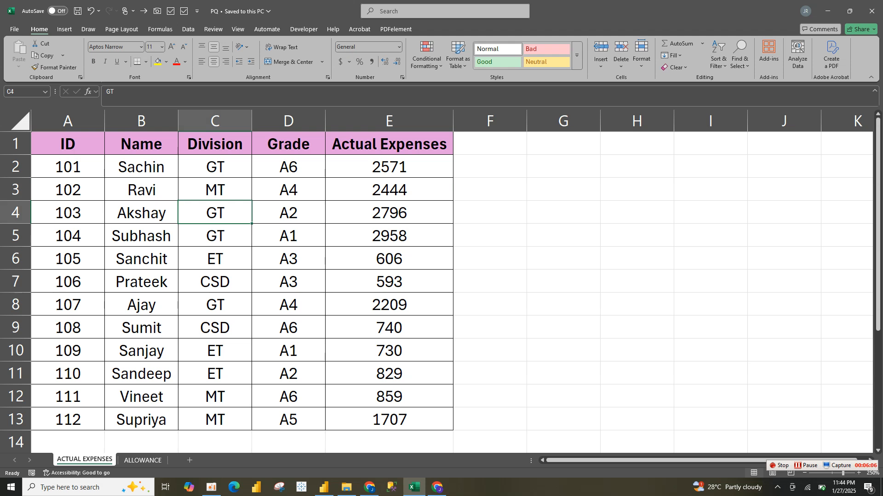
click(141, 213)
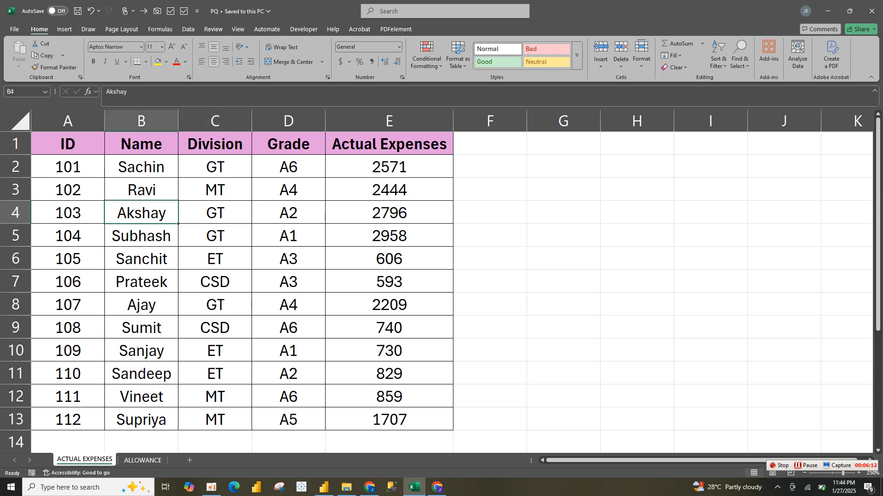
click(188, 29)
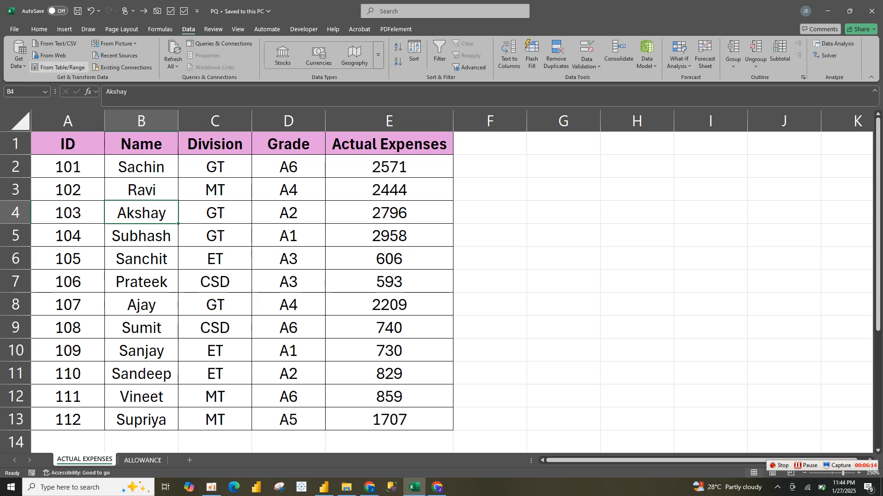
click(58, 68)
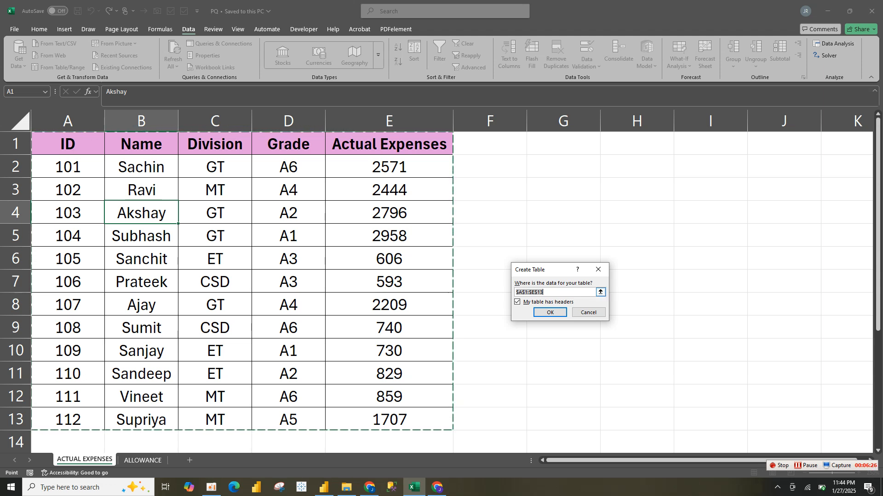
click(490, 213)
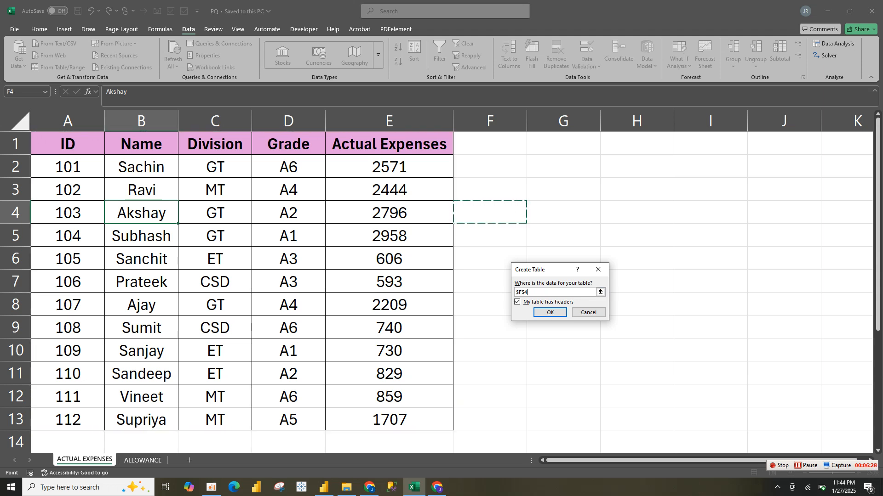
click(288, 212)
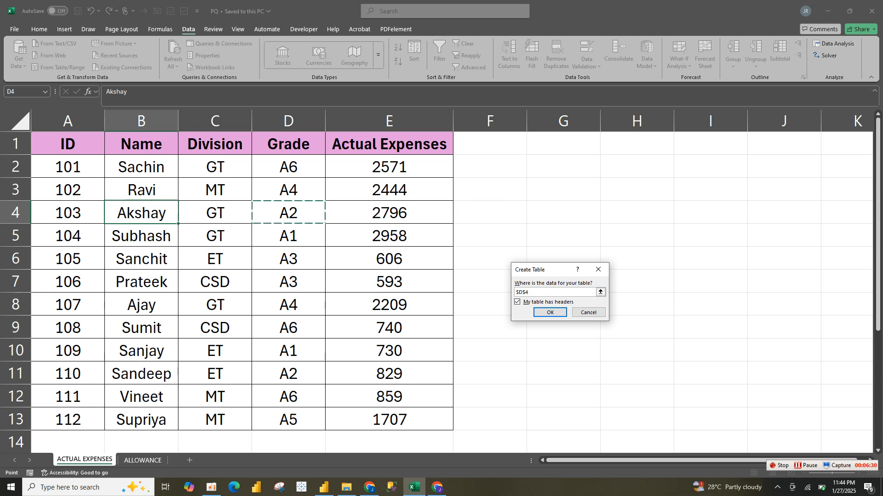
click(588, 313)
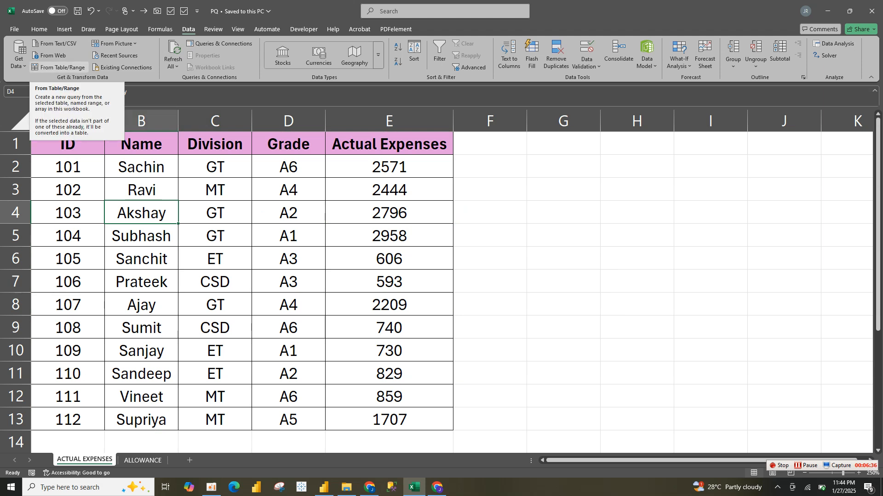
- Load the expenses range A1:E13 with headers into Power Query as a table and rename the query Actual
click(59, 67)
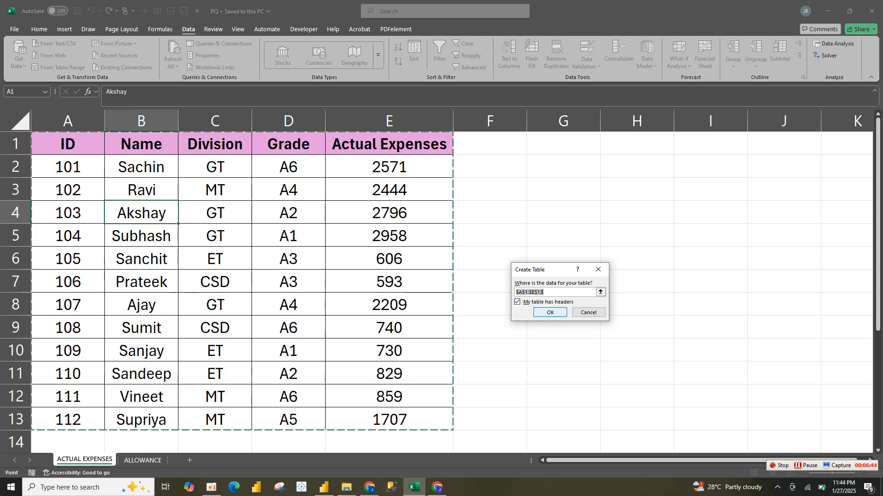
key(Return)
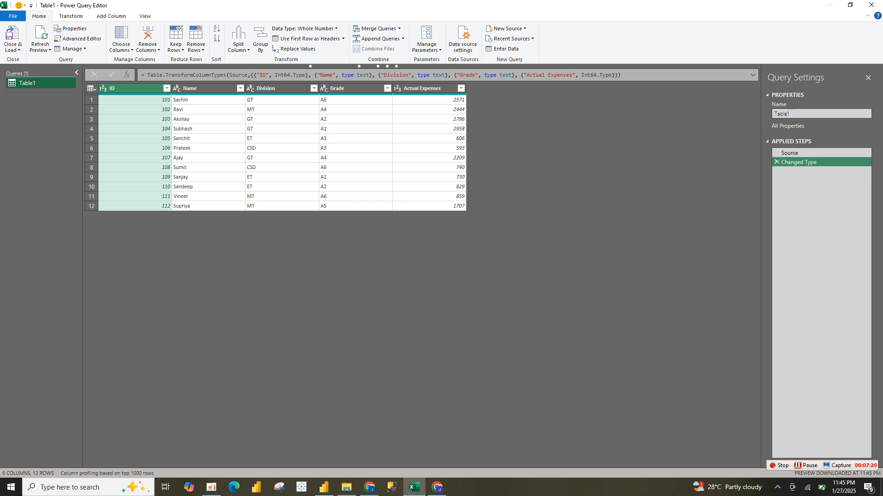
double_click(44, 83)
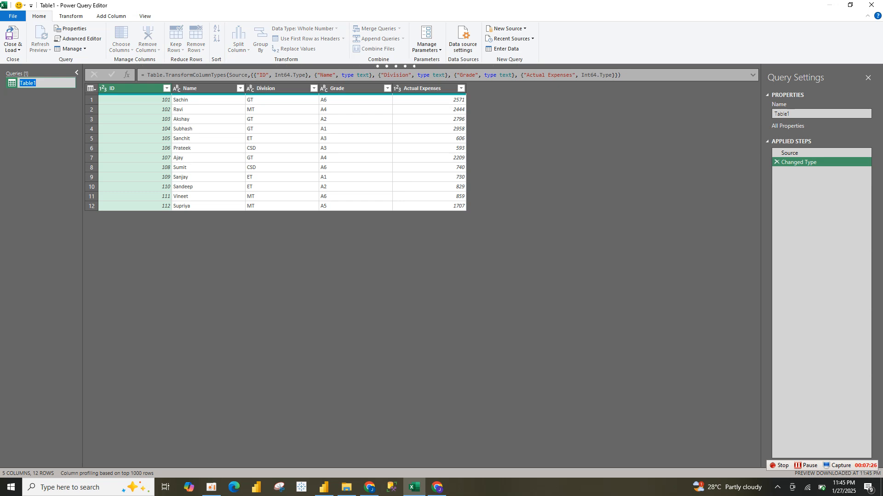
text(A)
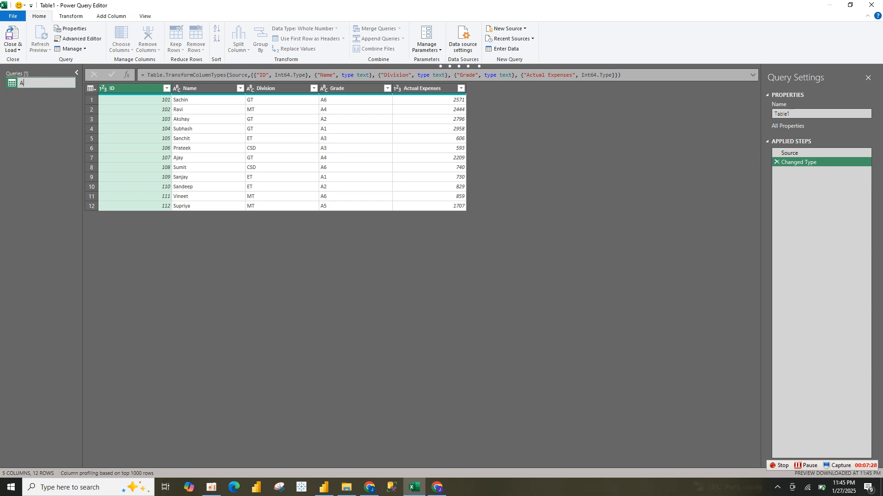
text(ctual)
key(Return)
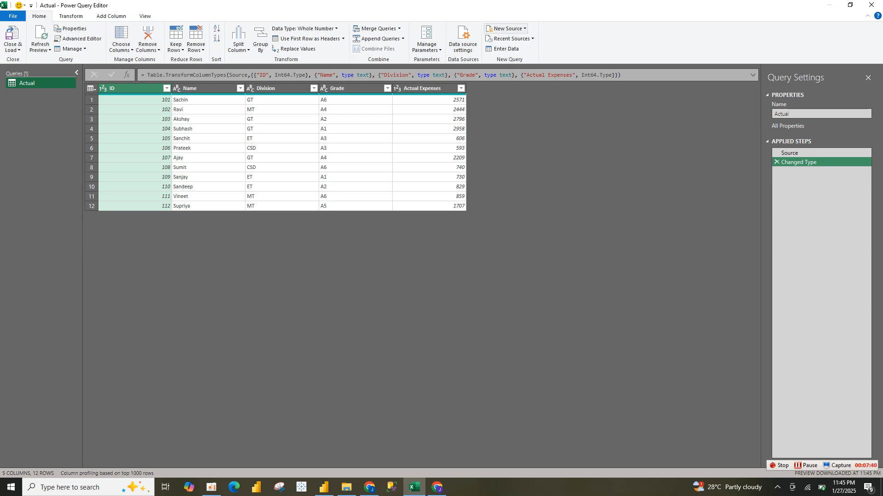
click(505, 28)
mouse_move(487, 39)
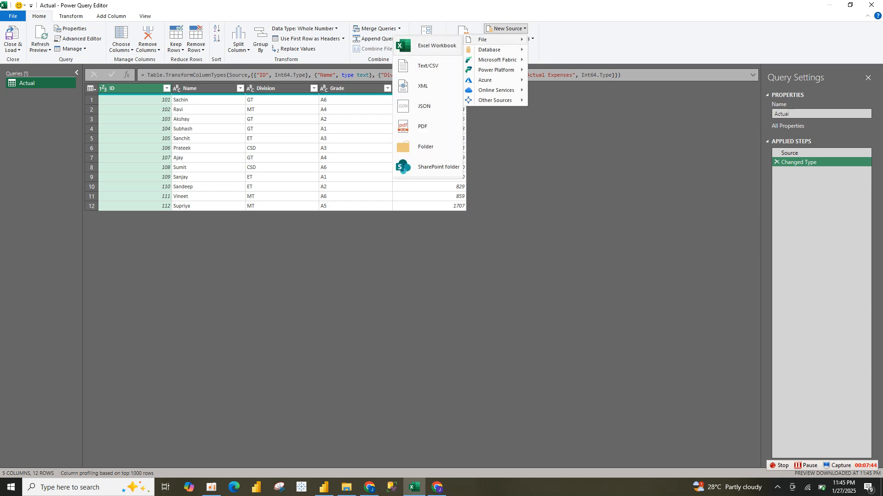
key(Escape)
key(Escape)
click(509, 38)
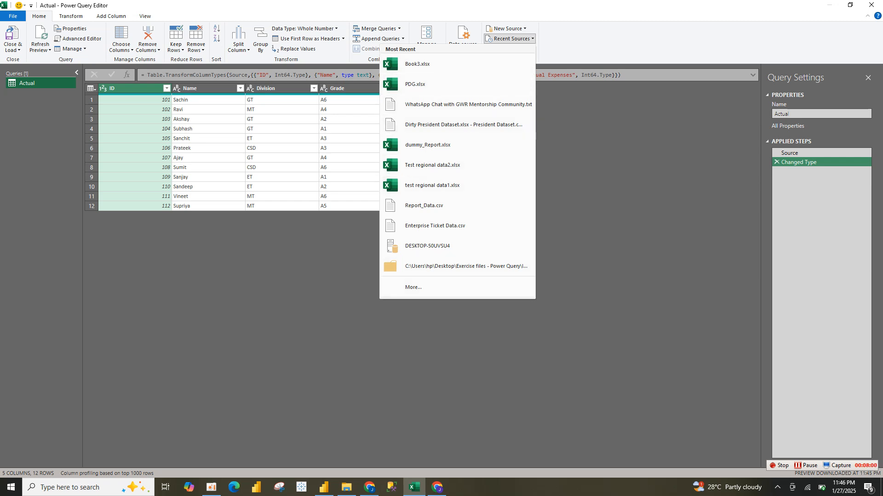
click(13, 47)
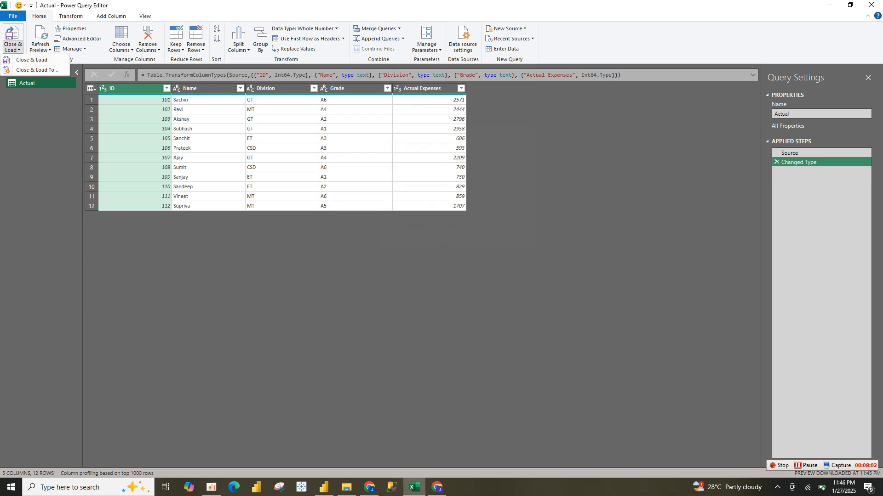
click(509, 39)
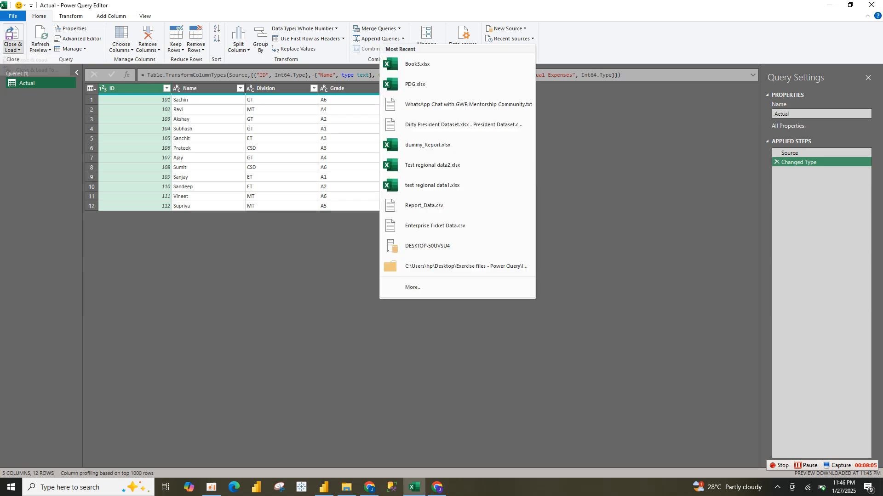
click(13, 48)
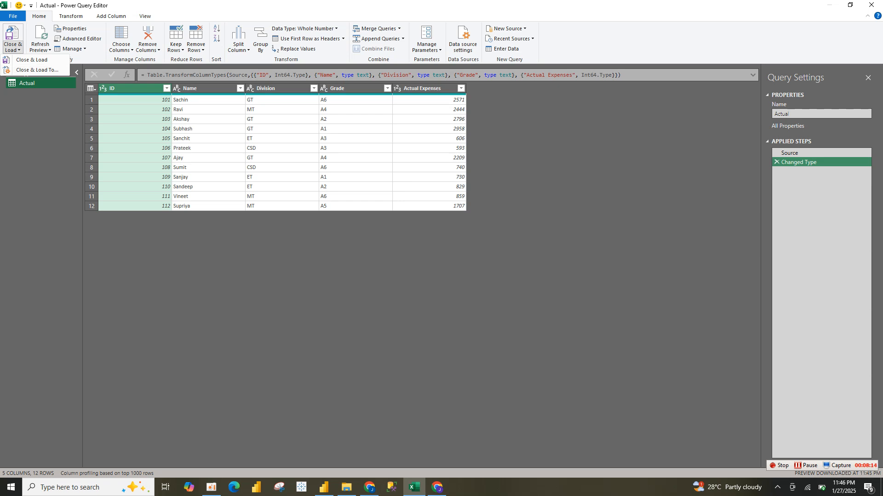
click(506, 28)
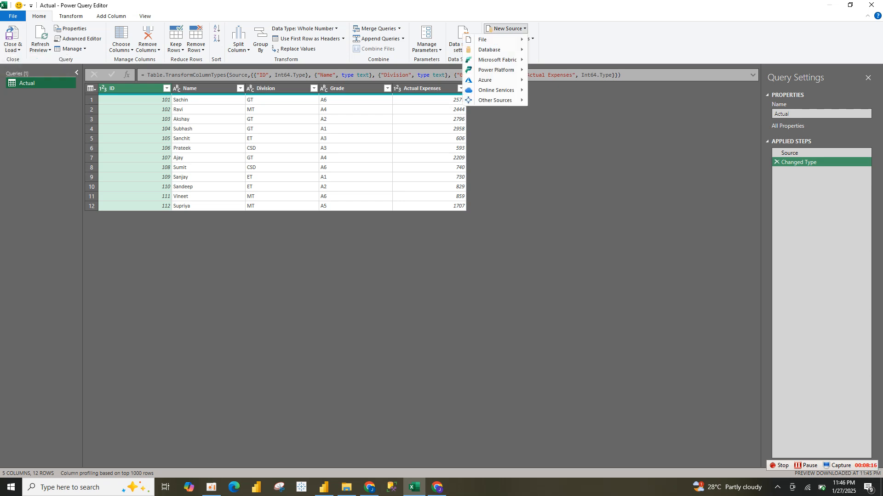
mouse_move(487, 39)
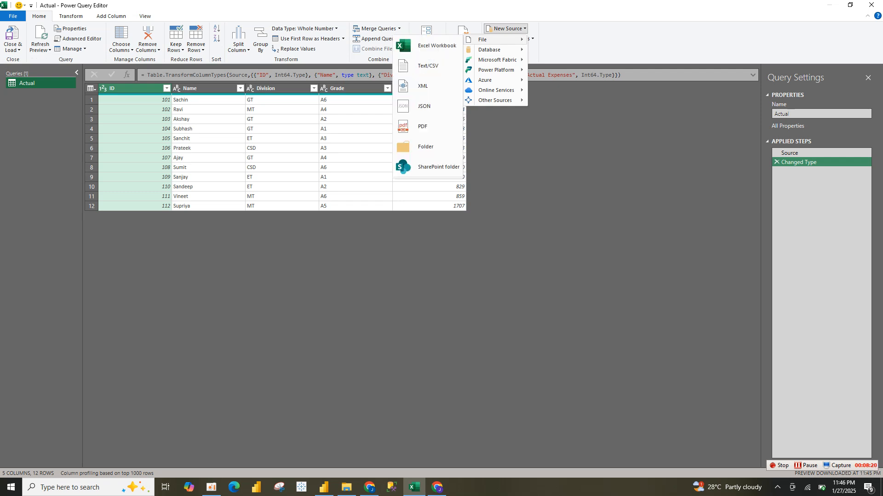
click(506, 29)
- Import the ALLOWANCE sheet from the PQ workbook in Downloads as a new Power Query source
click(505, 29)
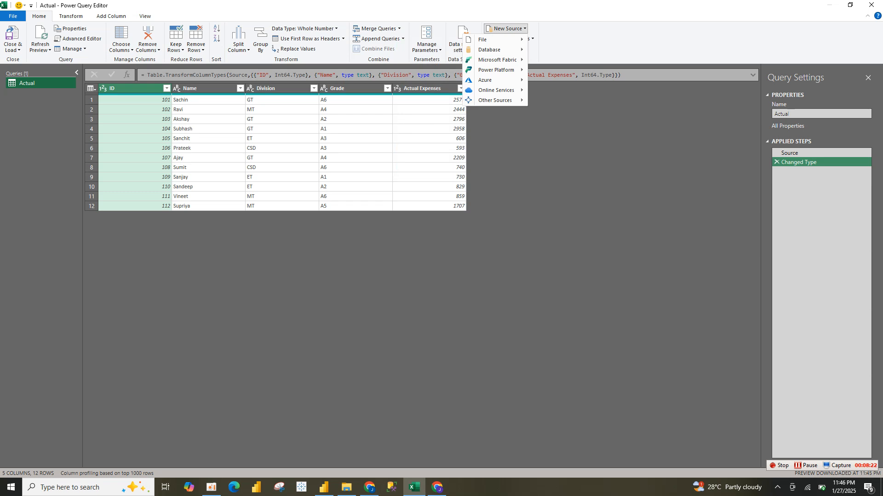
mouse_move(487, 39)
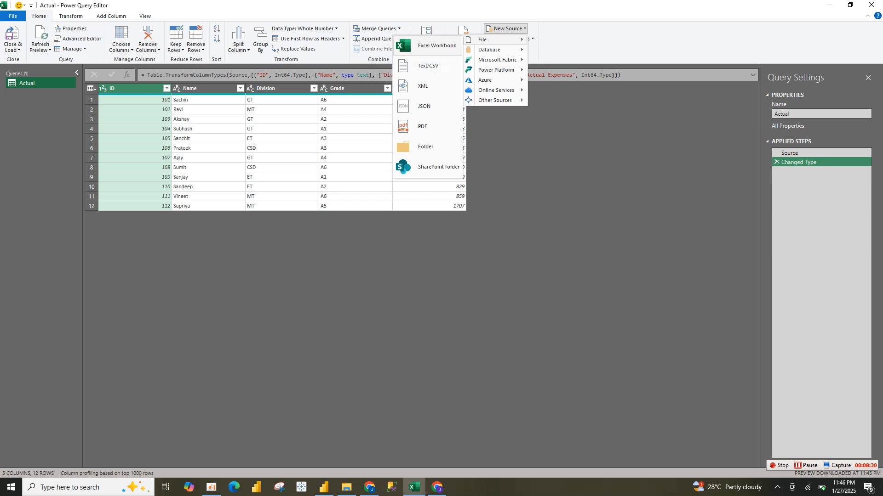
click(430, 45)
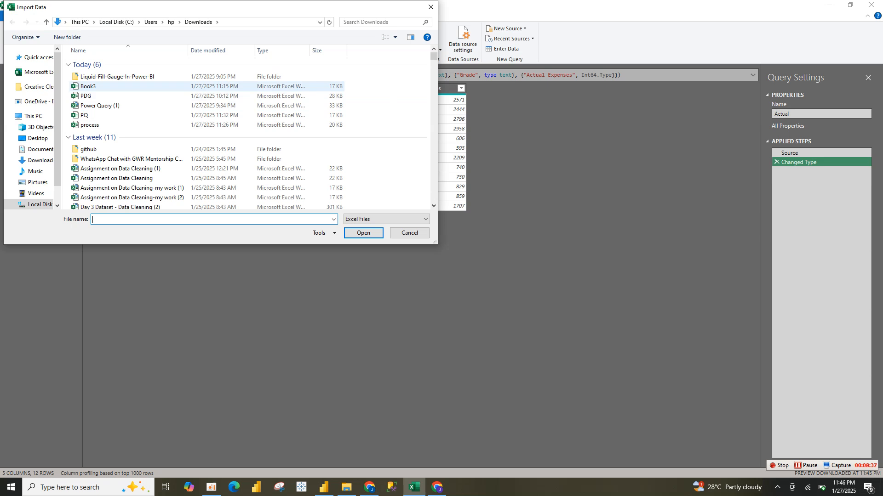
click(87, 115)
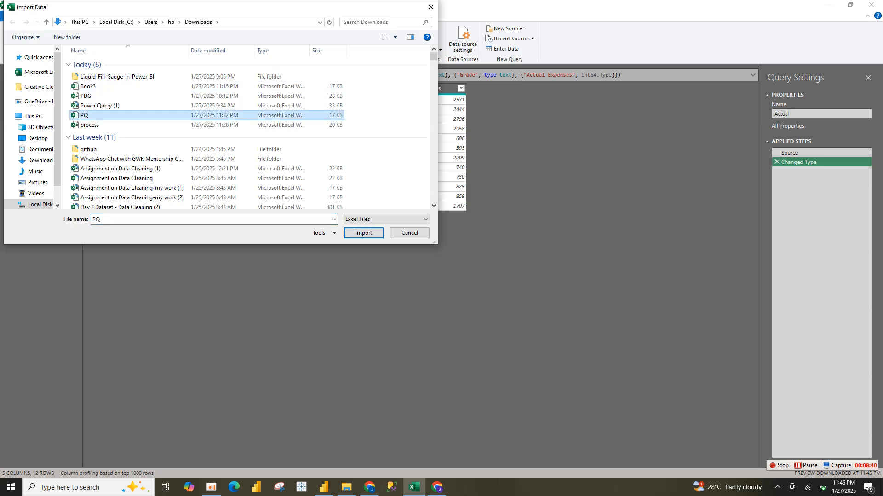
click(363, 233)
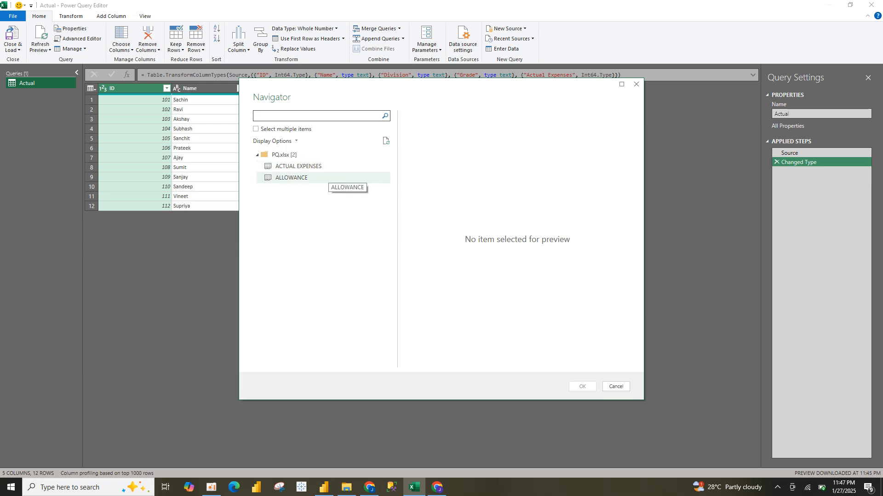
click(329, 176)
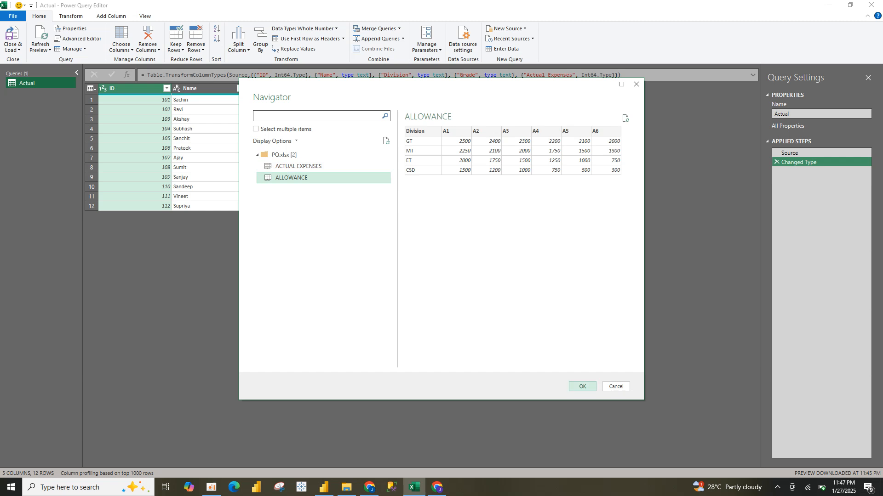
click(582, 386)
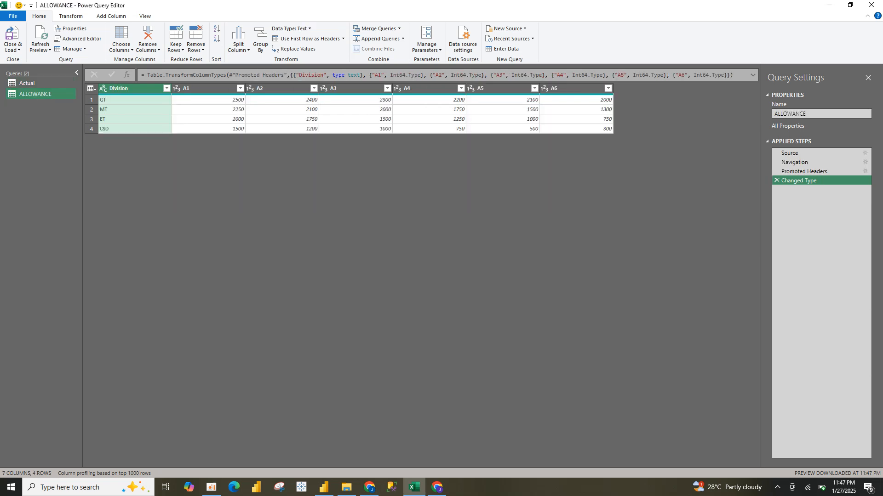
- Unpivot every column except Division in the ALLOWANCE query, after comparing its layout with the Actual query
click(27, 83)
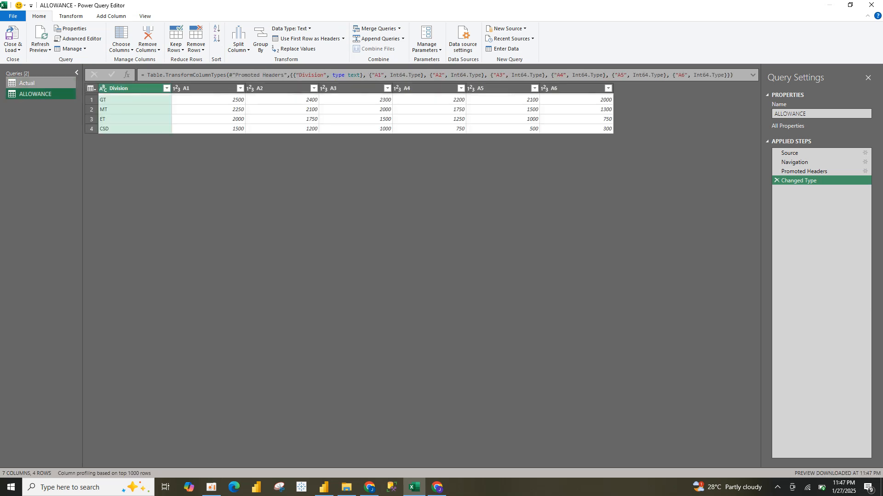
click(41, 83)
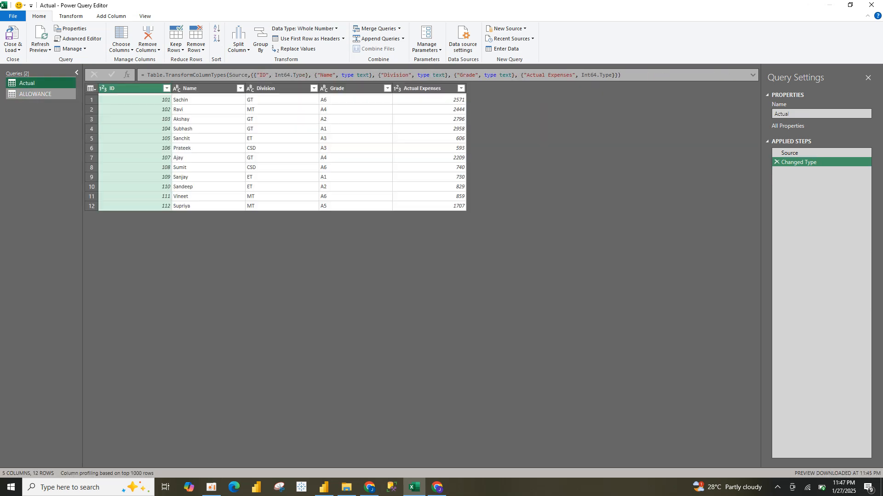
click(40, 94)
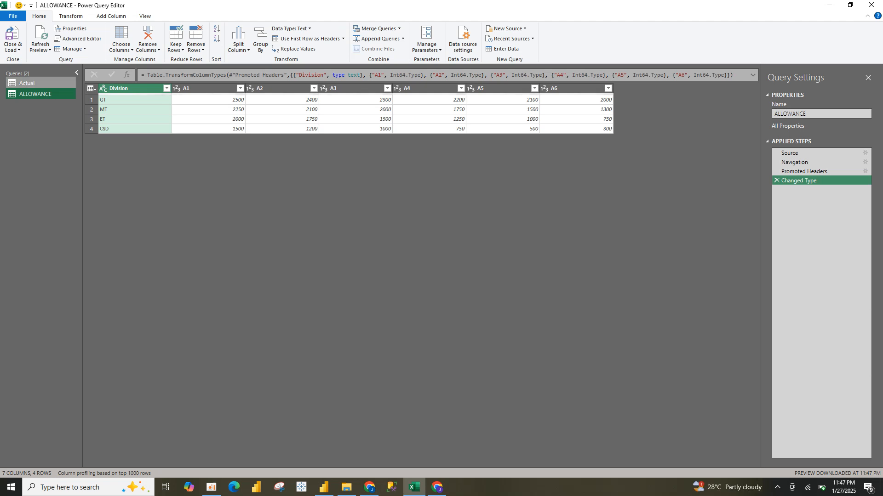
click(41, 82)
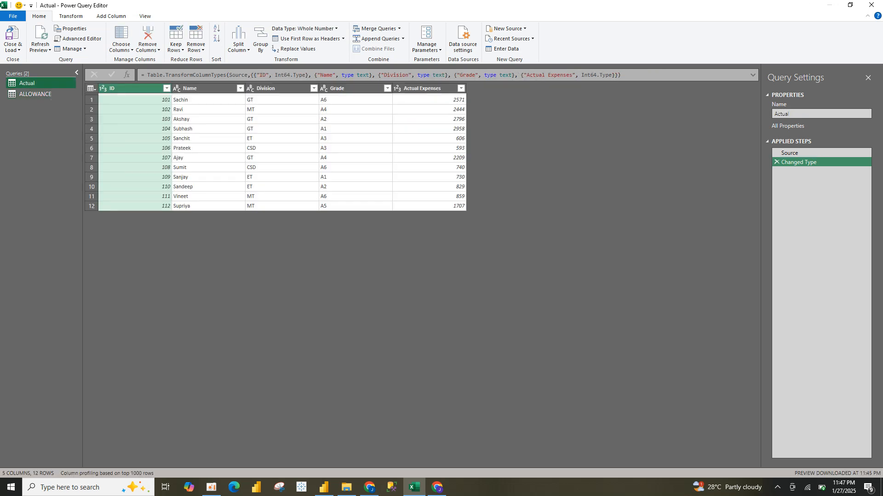
click(42, 94)
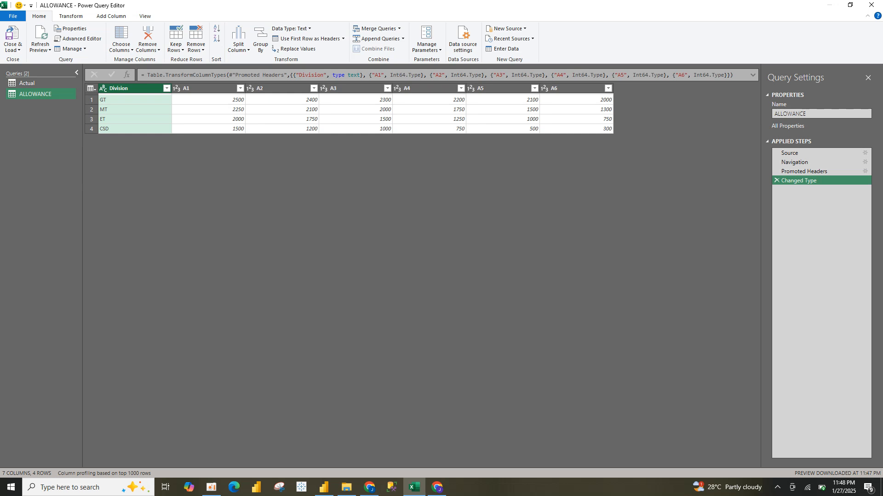
right_click(124, 89)
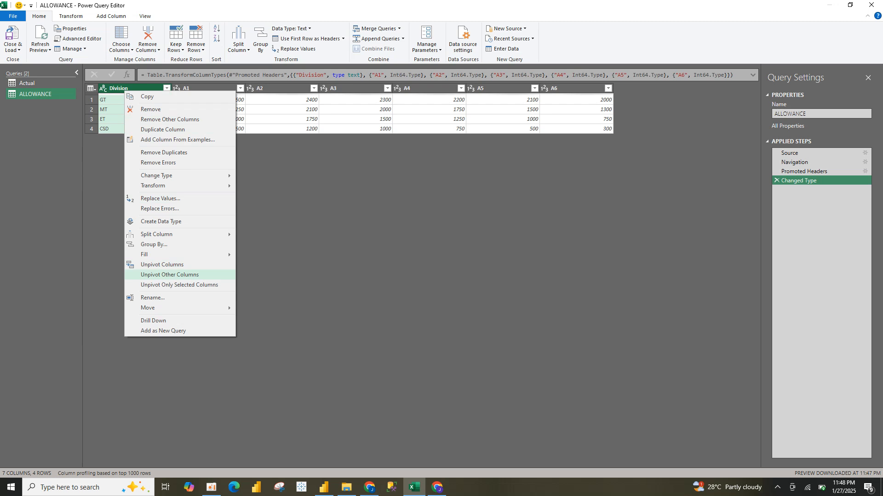
click(169, 275)
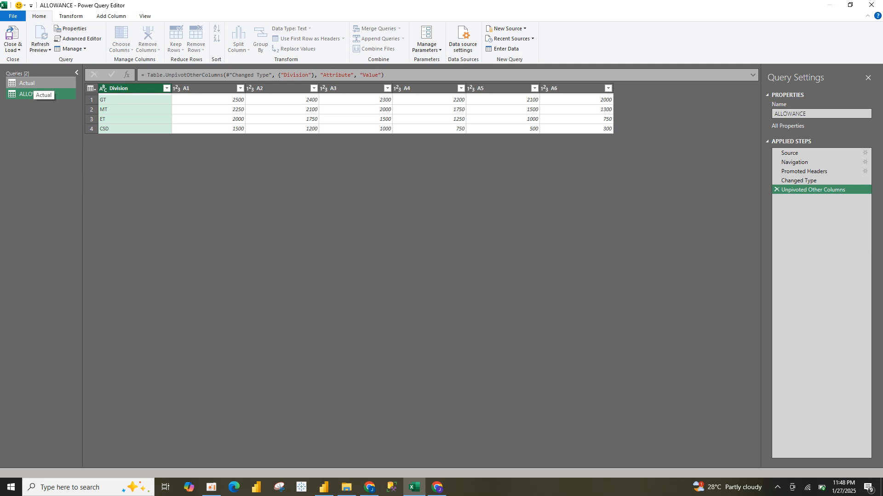
- Rename the ALLOWANCE query's Attribute column to Grade and its Value column to Allowance
click(33, 85)
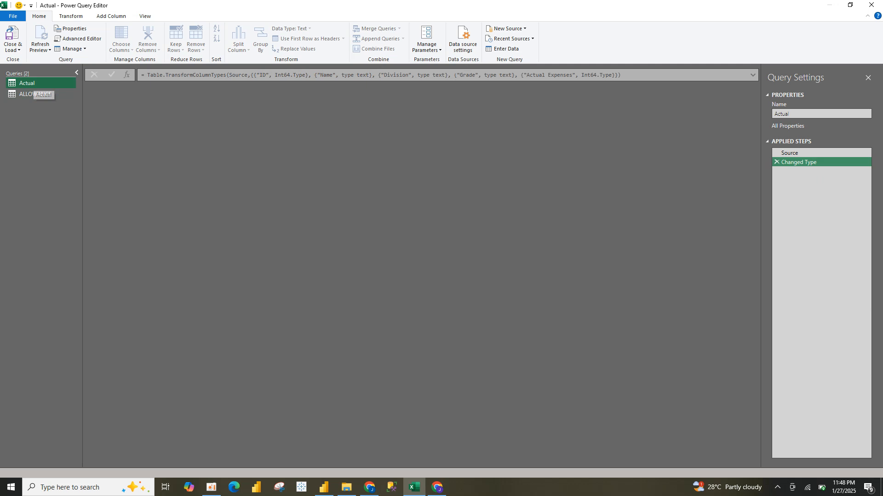
click(35, 94)
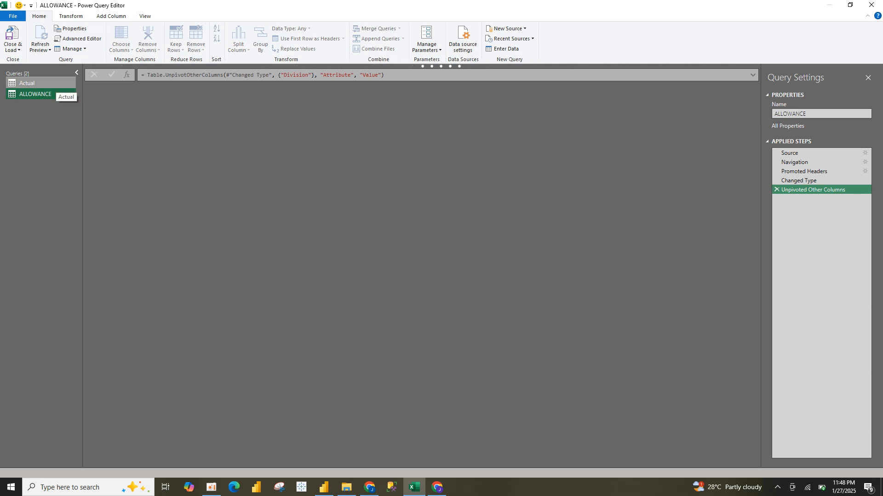
click(55, 83)
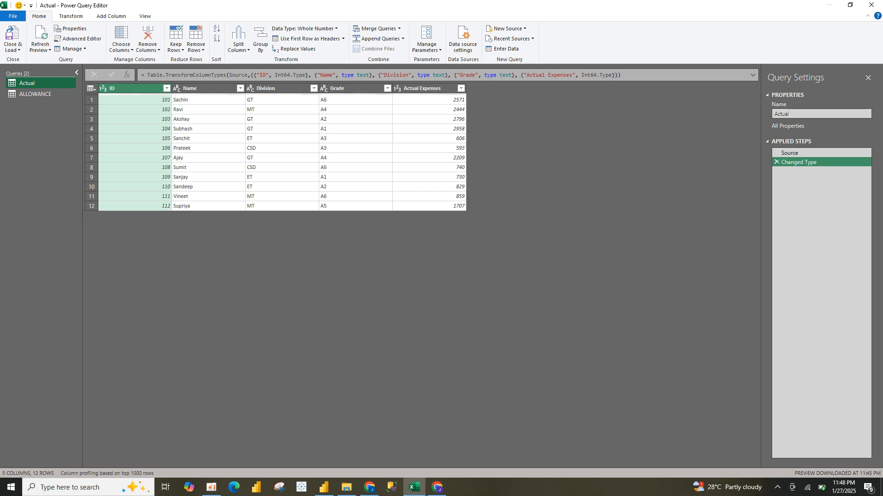
click(36, 94)
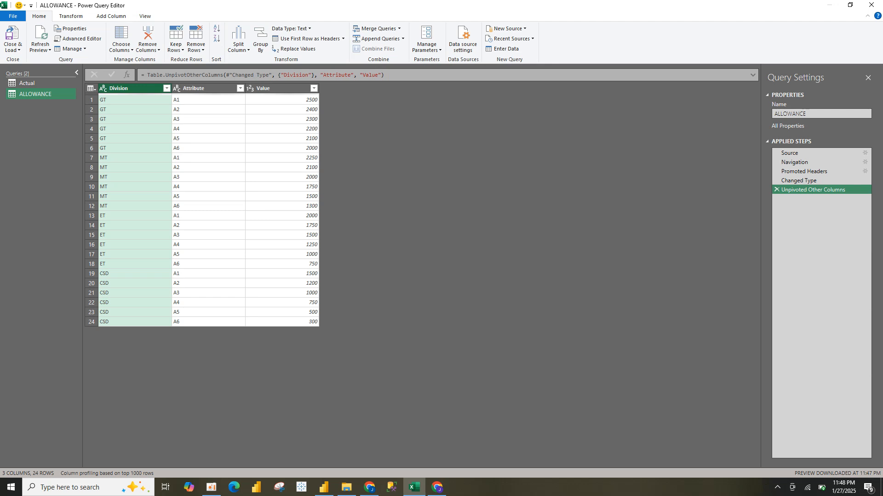
click(205, 88)
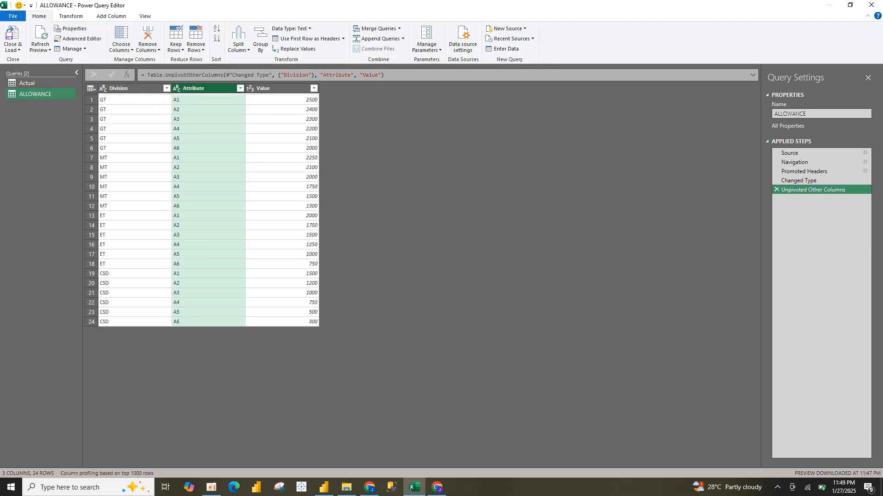
key(F2)
text(Grade)
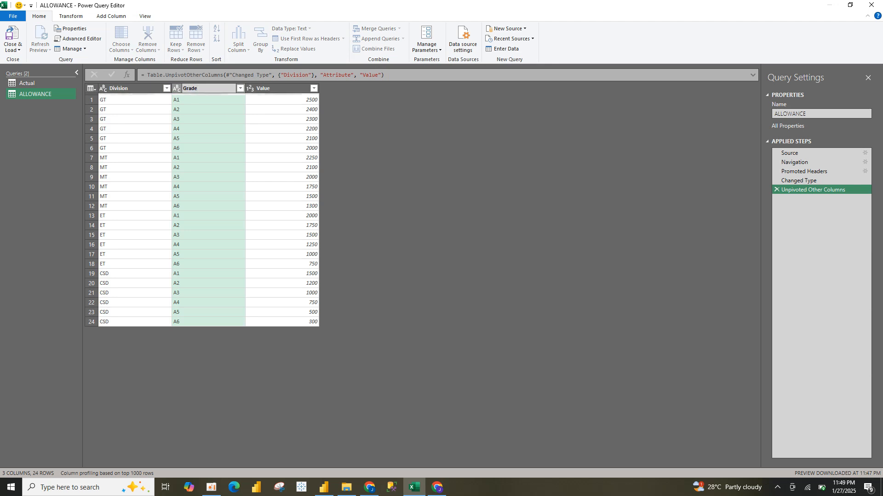
key(Return)
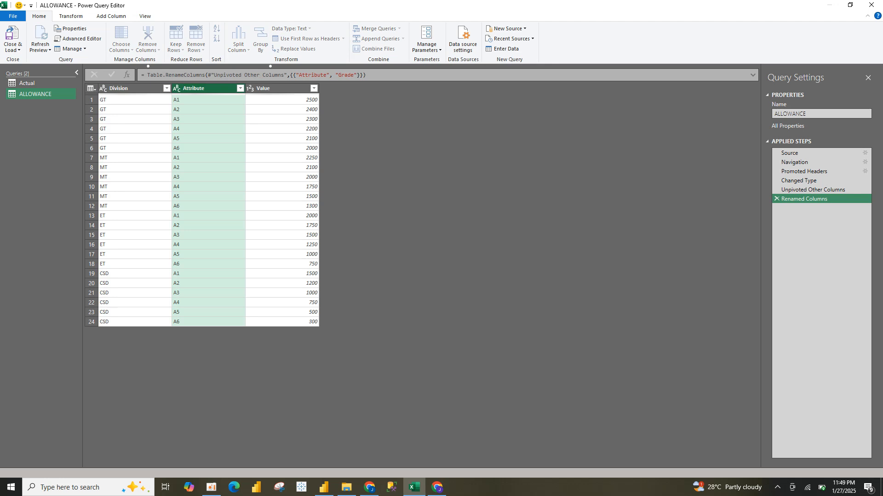
double_click(276, 88)
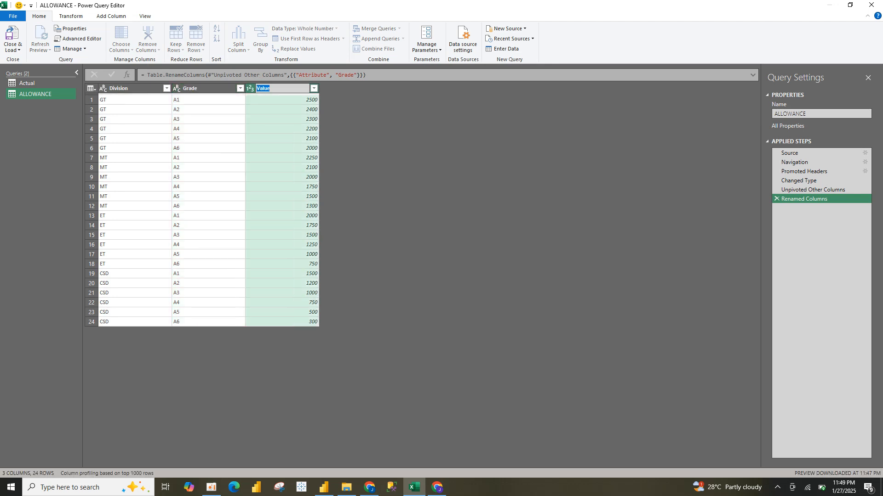
text(Allowance)
key(Return)
- Start a merge as a new query with Actual as the first table and ALLOWANCE as the second
click(26, 82)
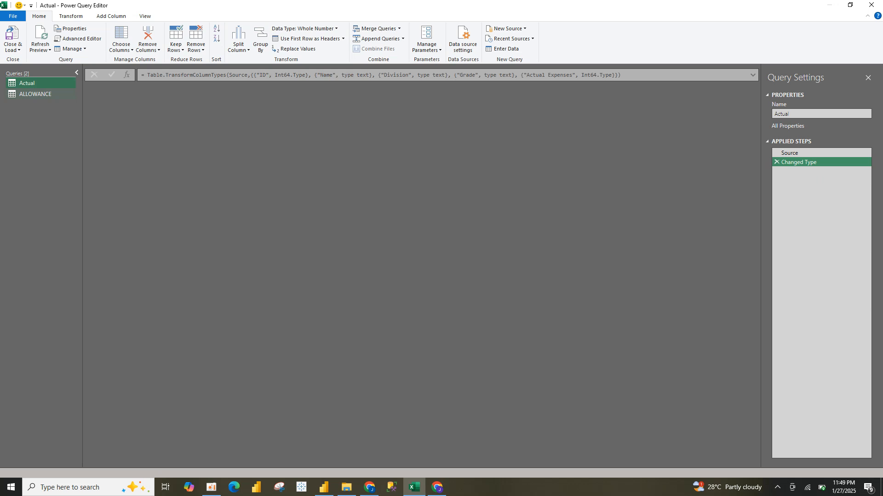
click(35, 94)
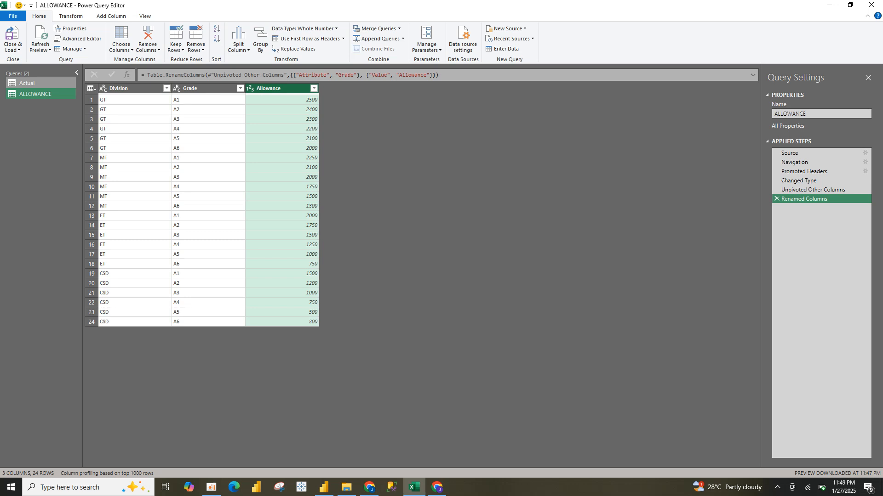
click(26, 83)
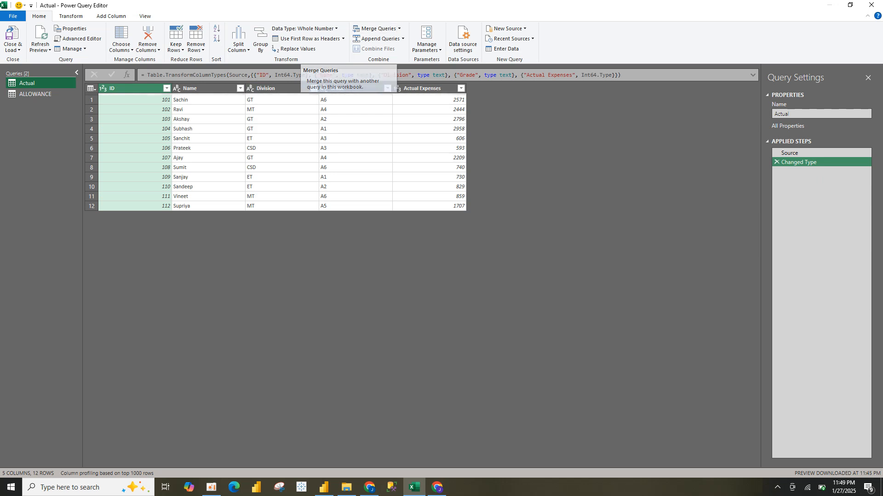
click(399, 29)
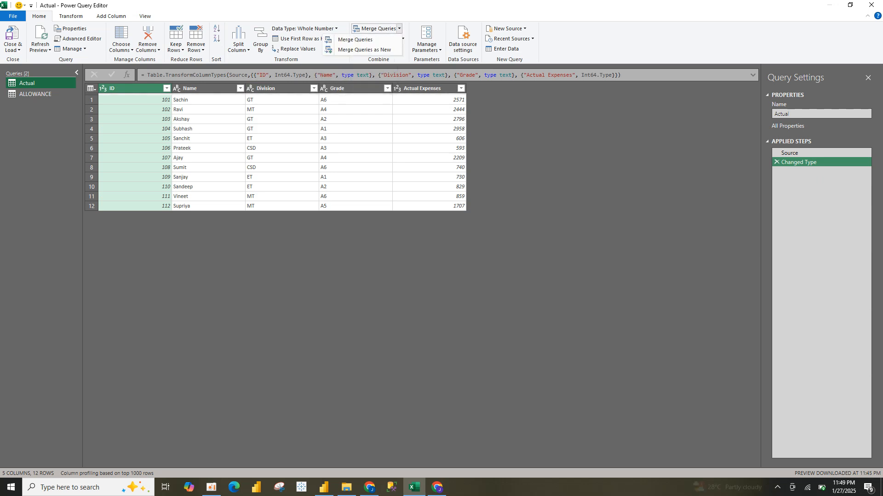
click(364, 49)
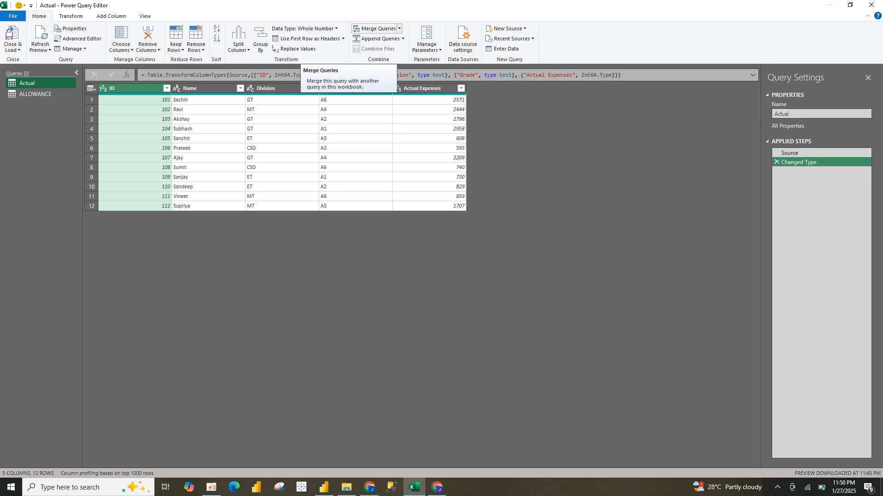
click(399, 28)
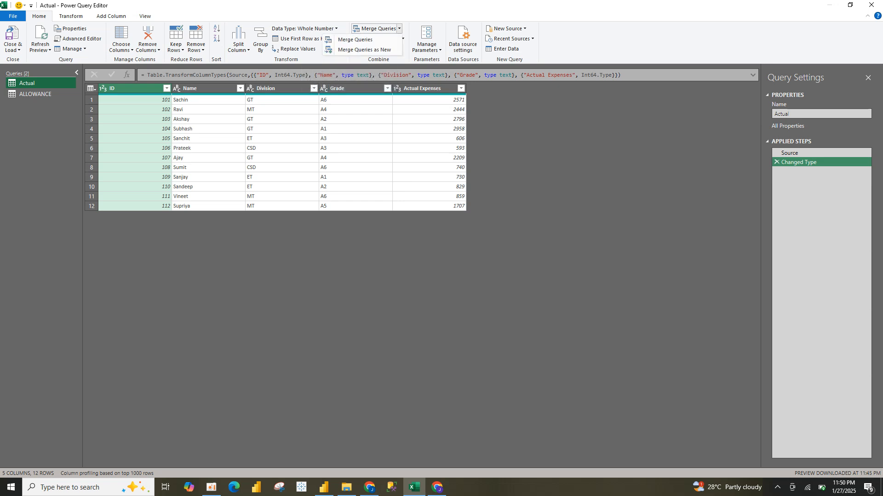
click(364, 50)
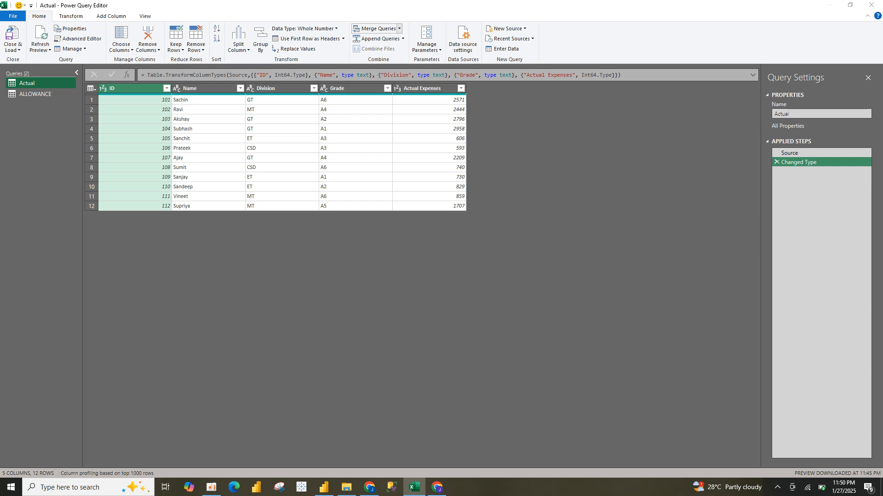
click(374, 29)
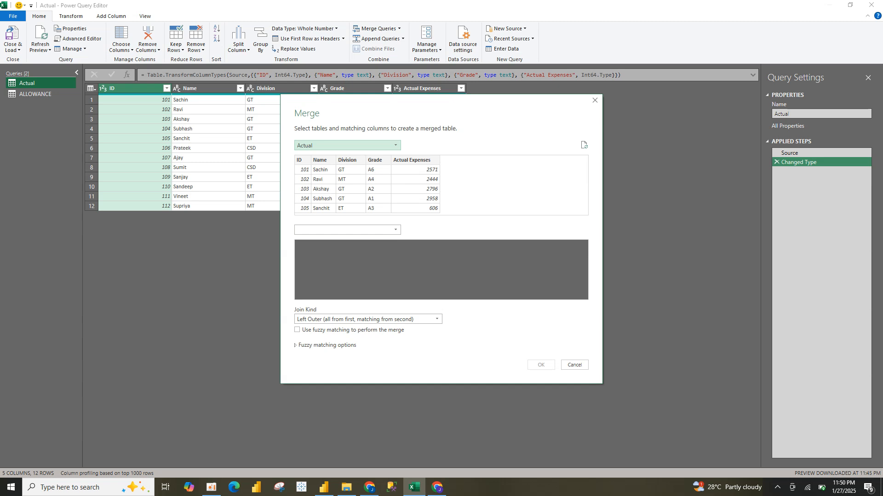
click(394, 230)
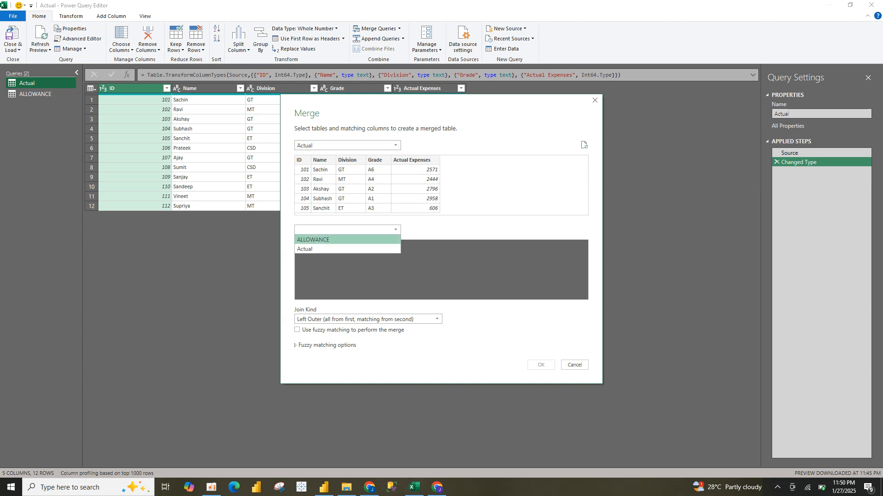
click(329, 240)
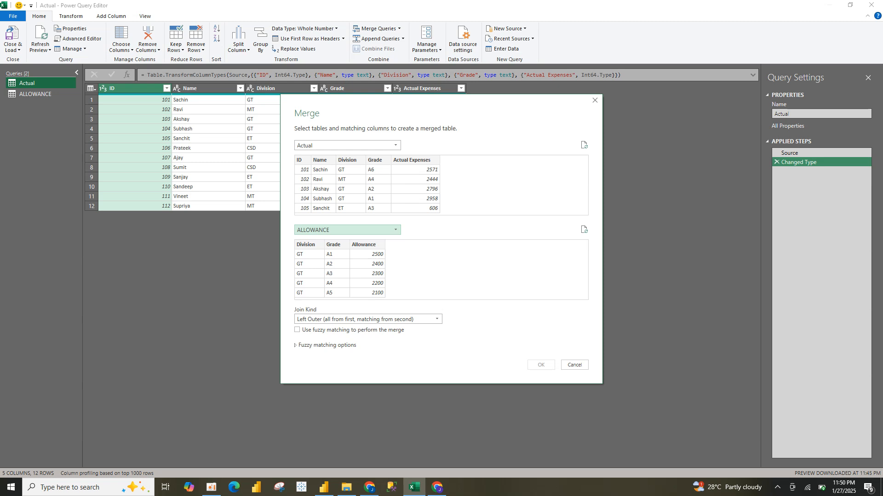
- Match the two tables on both Division and Grade and create the merged query with a Left Outer join
click(351, 160)
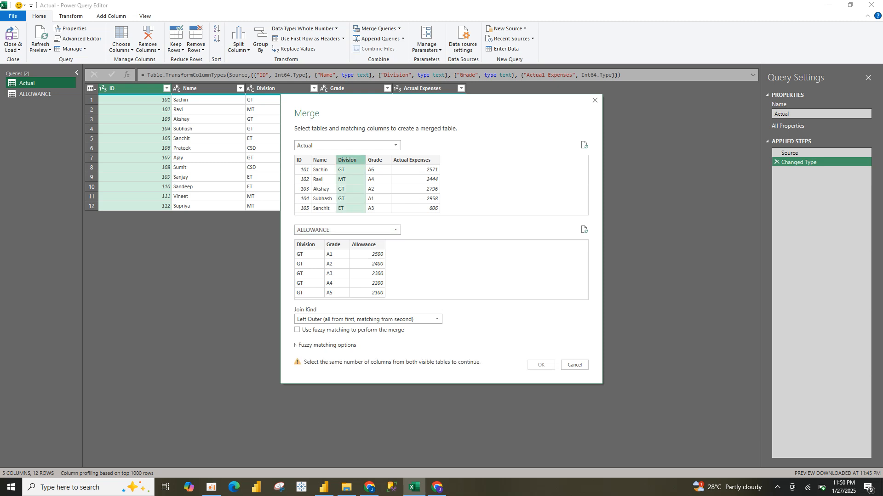
click(313, 245)
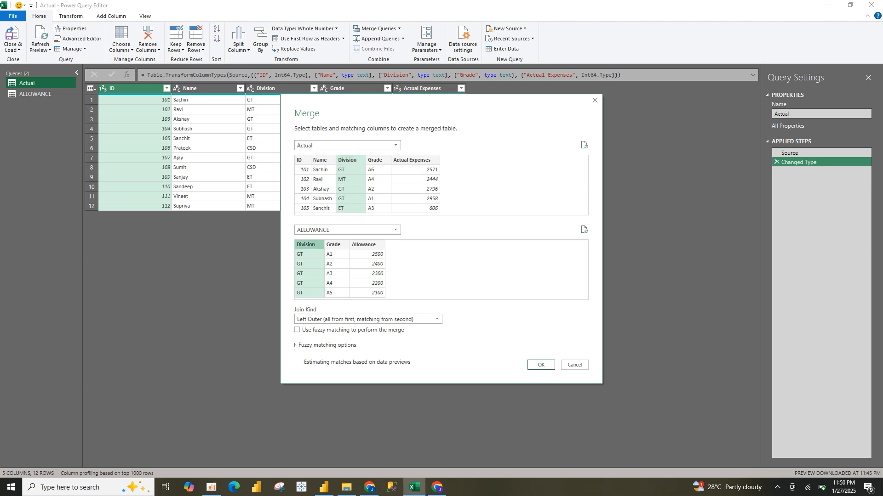
ctrl+click(375, 160)
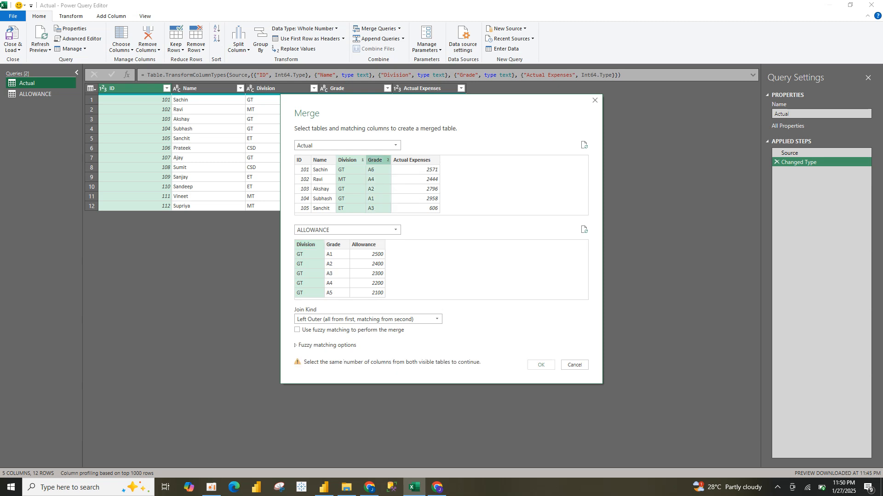
ctrl+click(333, 244)
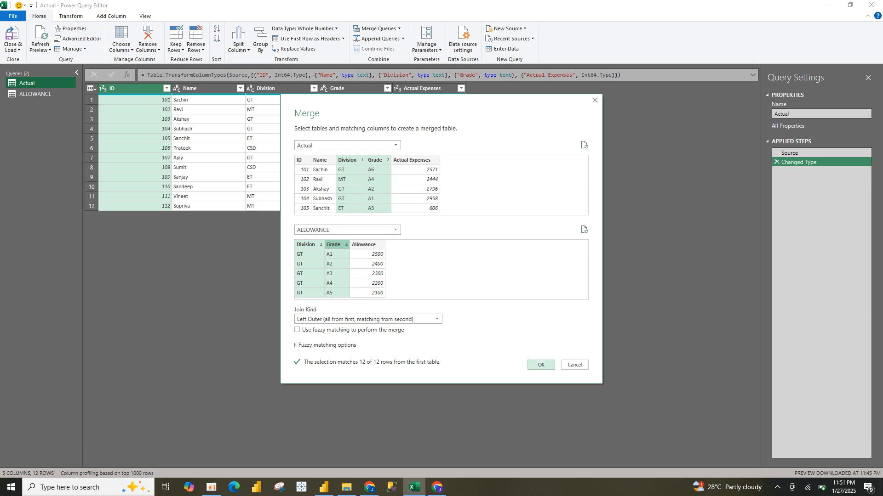
click(541, 365)
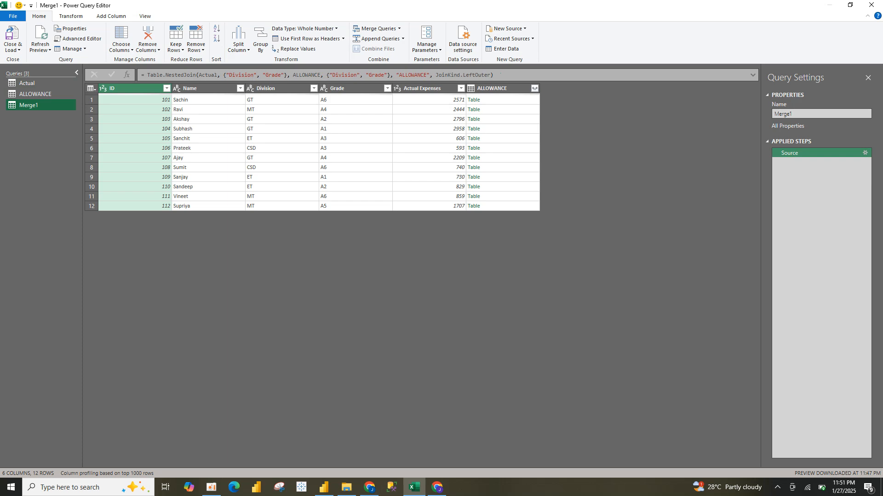
- Rename the new merged query as Database
key(F2)
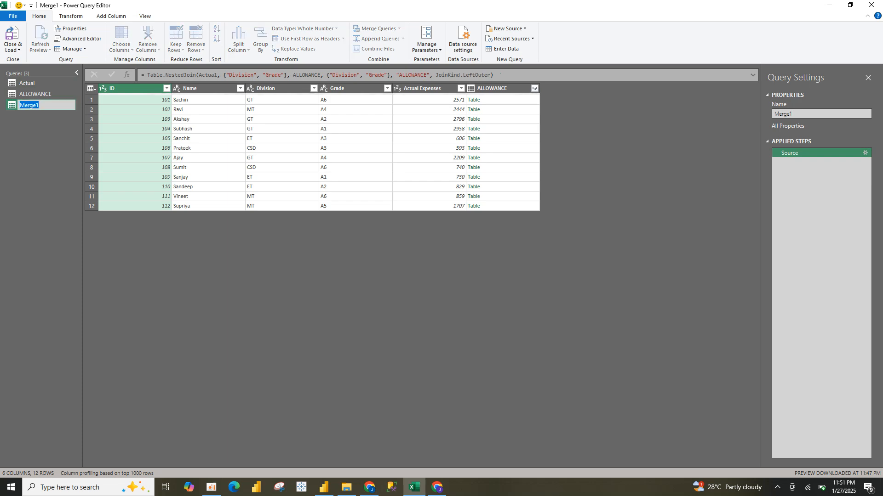
text(D)
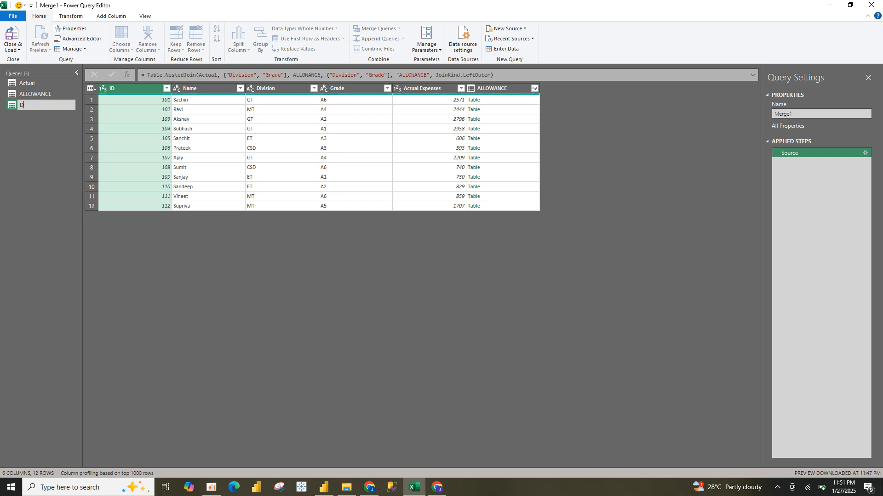
text(atabase)
key(Return)
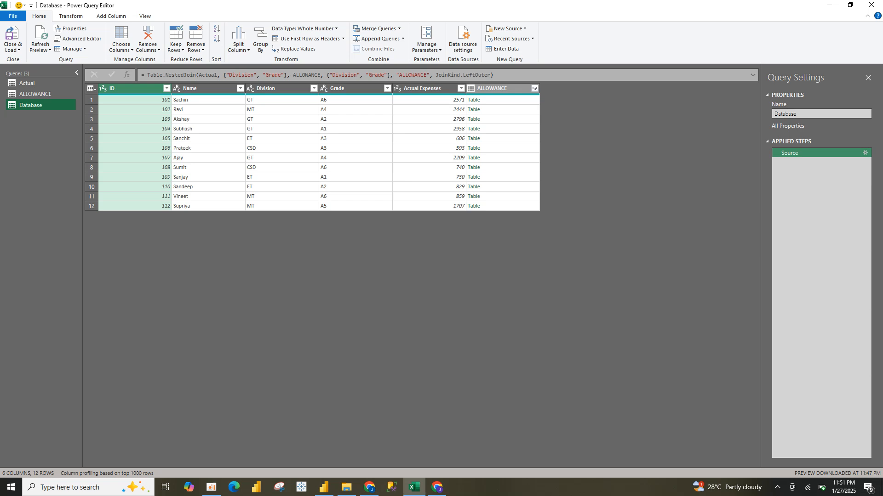
- Expand the merged ALLOWANCE column to return only its Allowance field, leaving out Division and Grade
click(534, 88)
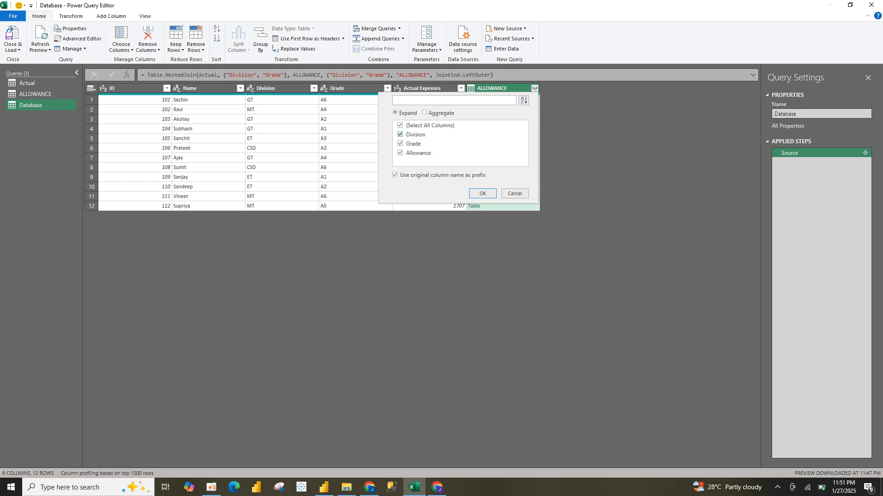
click(400, 134)
click(400, 143)
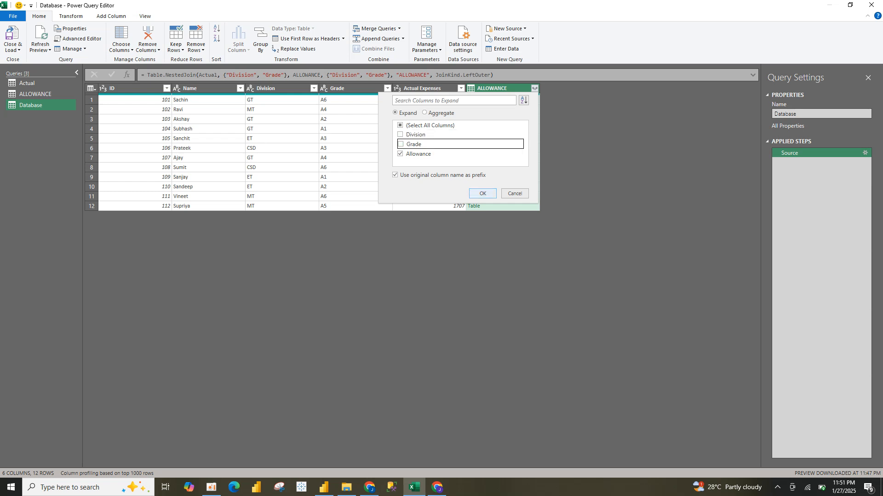
key(Return)
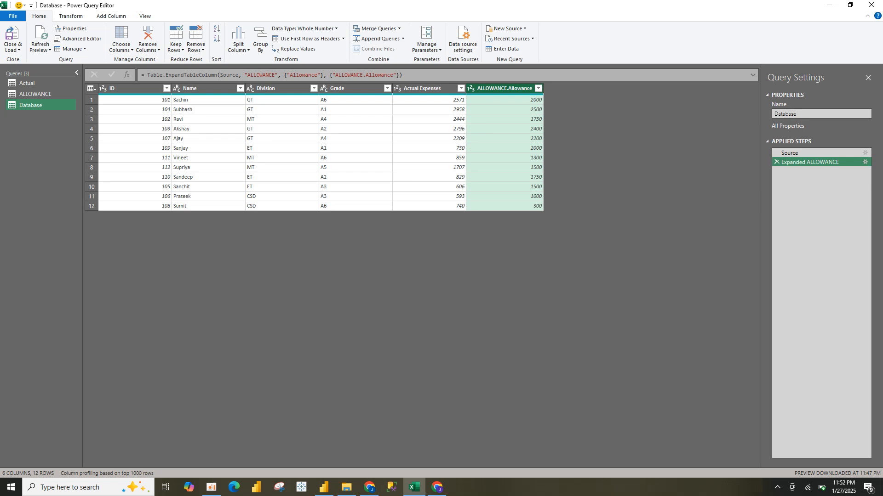
- Rename the expanded ALLOWANCE.Allowance column as Allowance
key(F2)
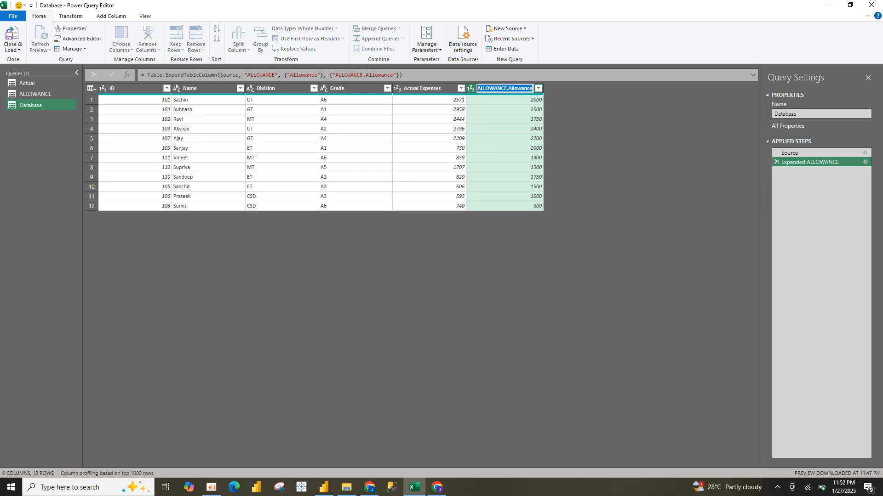
key(Escape)
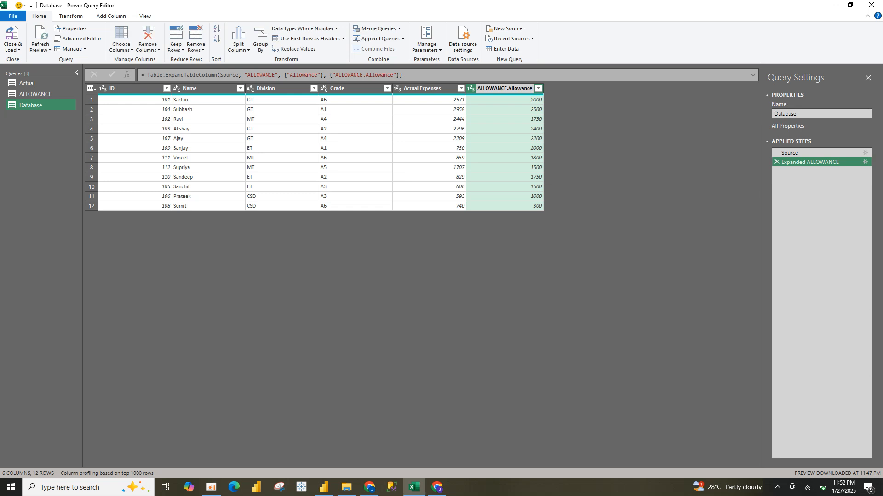
key(F2)
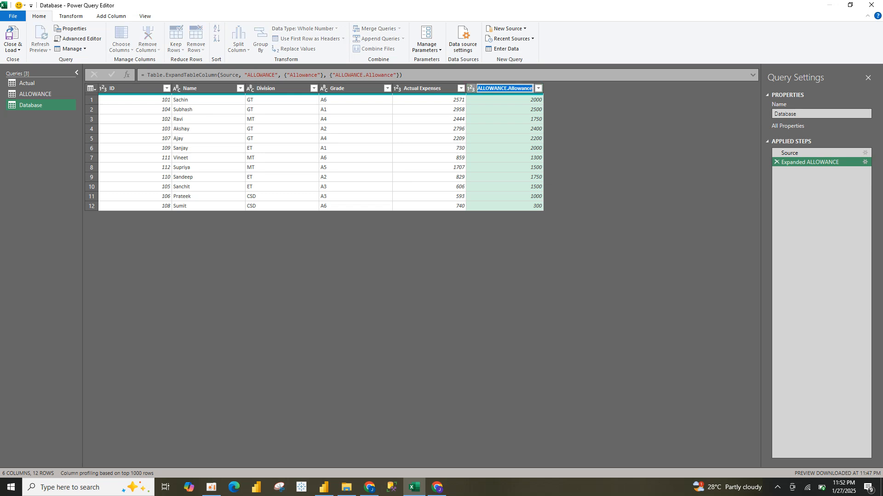
key(End)
key(ctrl+shift+Left)
key(BackSpace)
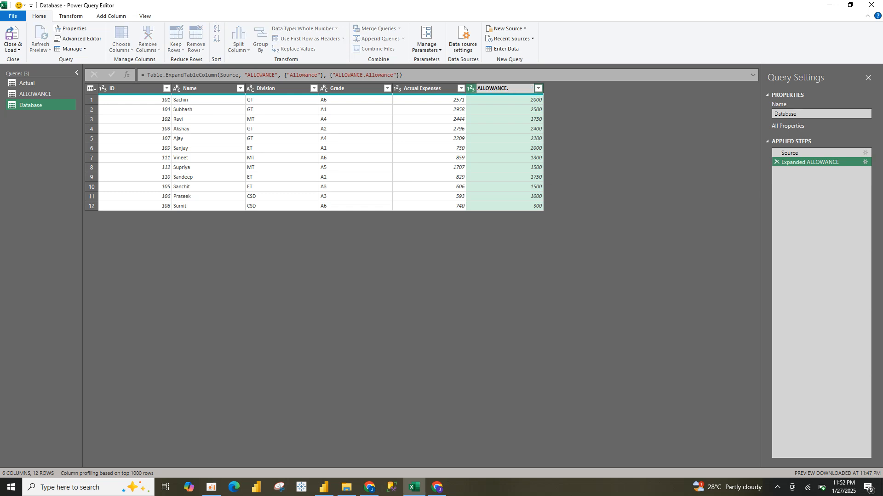
key(BackSpace)
key(BackSpace)
key(BackSpace)
key(BackSpace)
key(BackSpace)
key(BackSpace)
key(BackSpace)
key(BackSpace)
key(BackSpace)
text(Allowance)
key(Return)
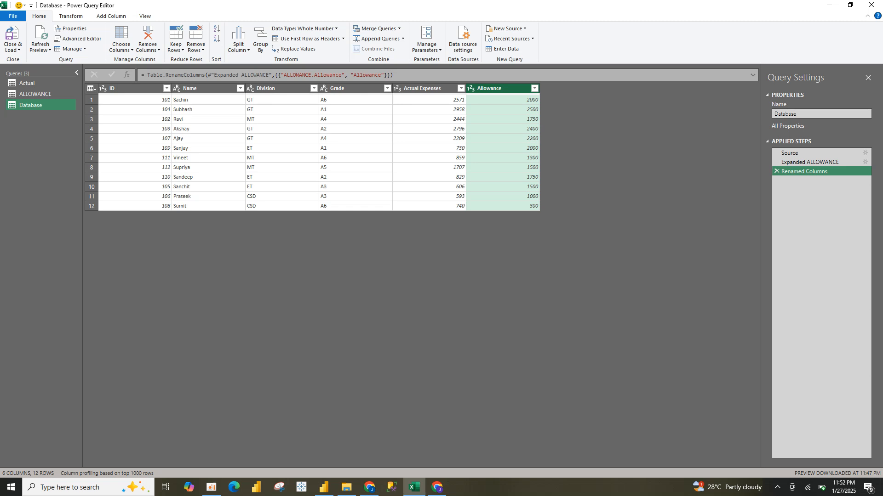
- Start a new conditional column in the Database query and name it Remark
click(502, 206)
click(355, 167)
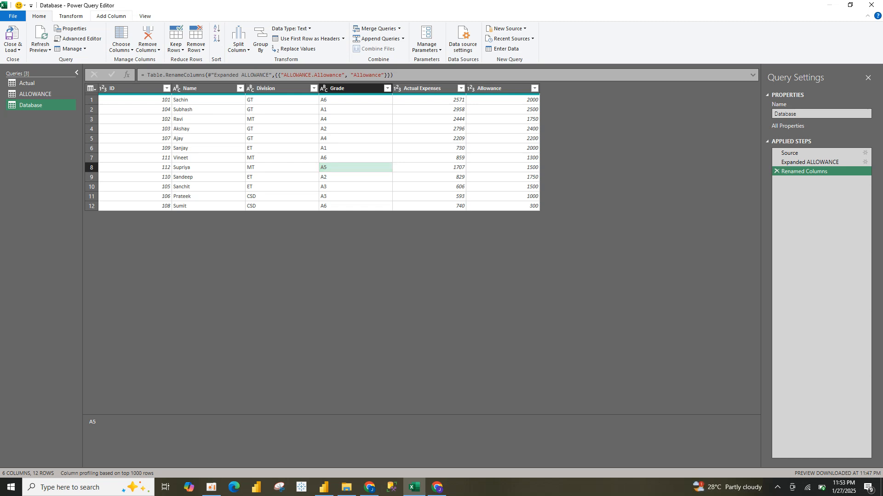
click(111, 16)
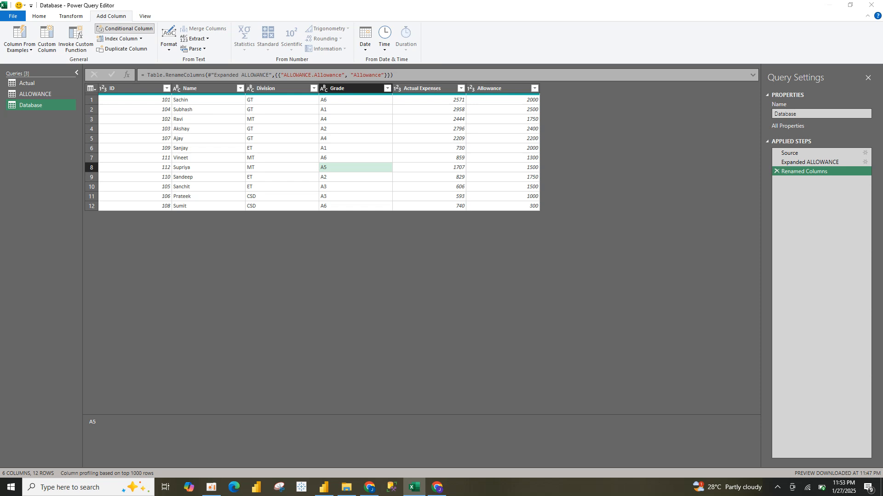
click(124, 28)
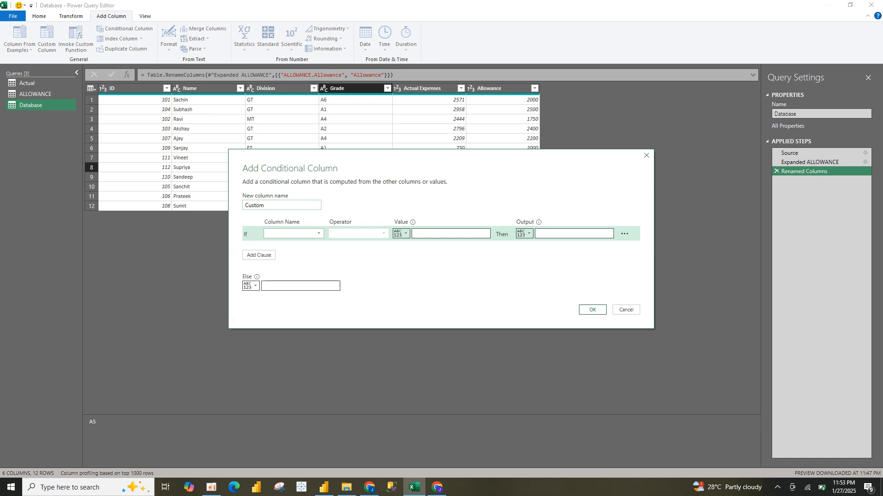
drag(266, 205, 243, 205)
text(Remark)
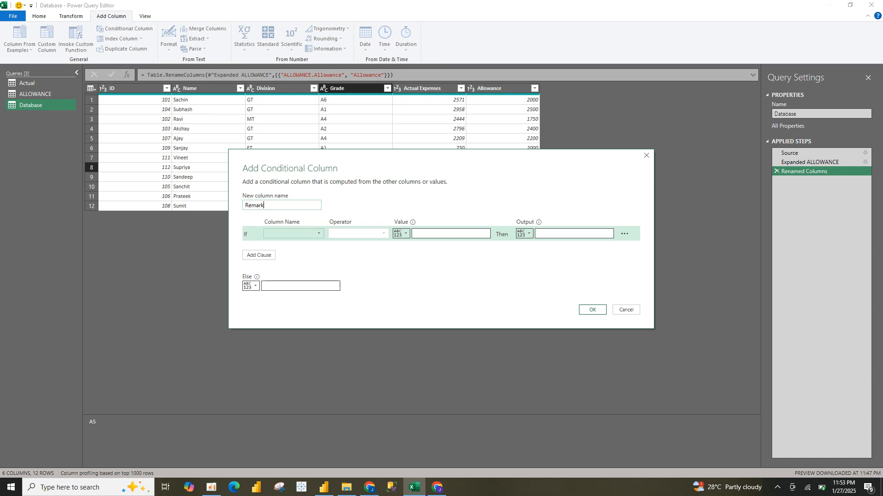
- Set the condition to test whether Actual Expenses is greater than the value in the Allowance column
click(317, 233)
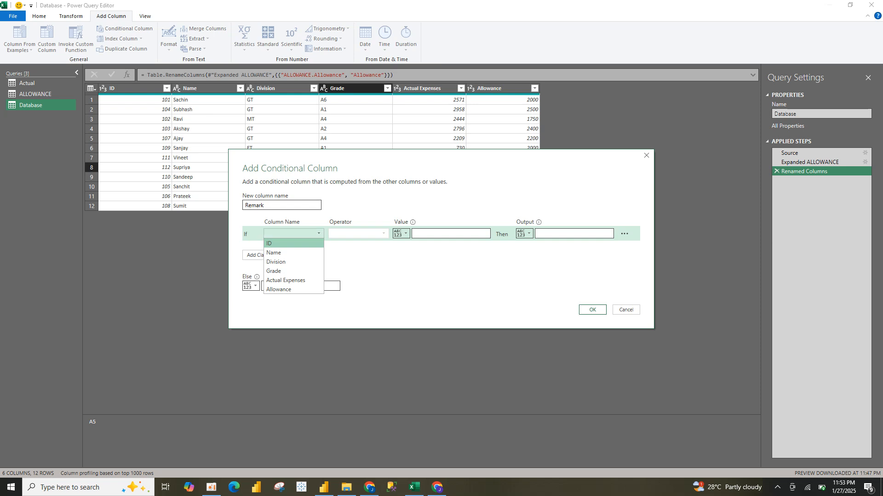
click(285, 280)
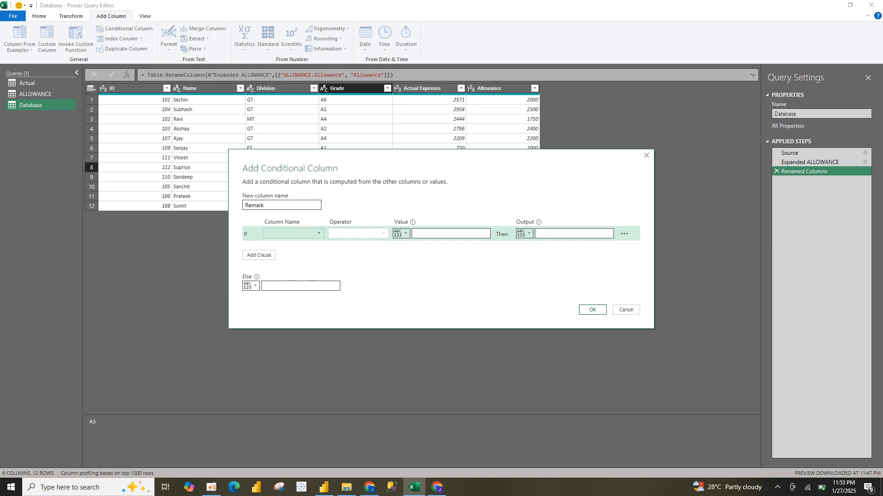
click(294, 233)
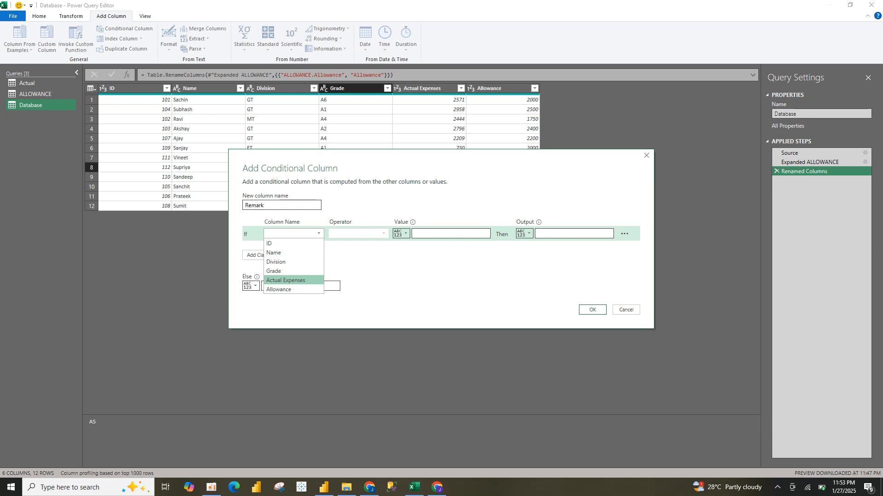
click(285, 280)
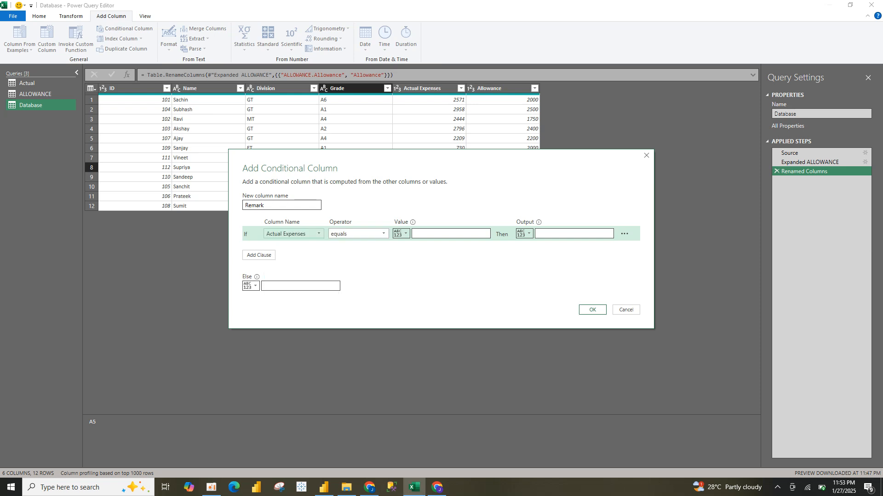
click(359, 234)
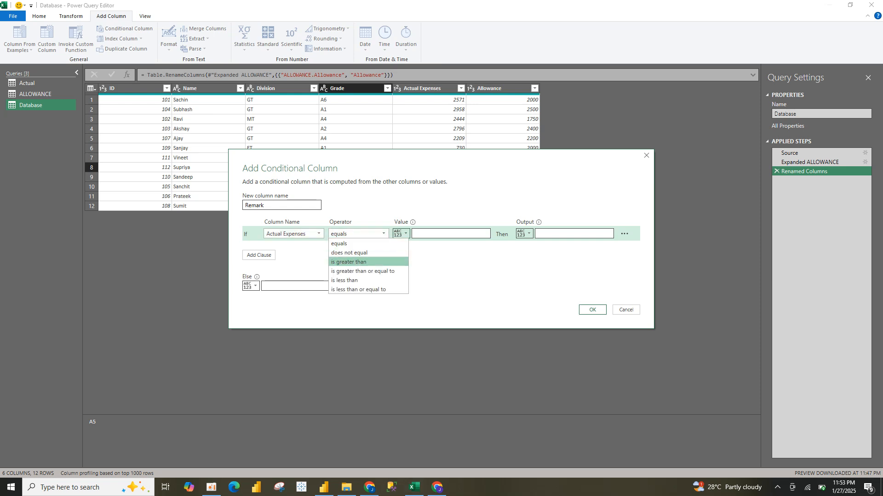
click(377, 262)
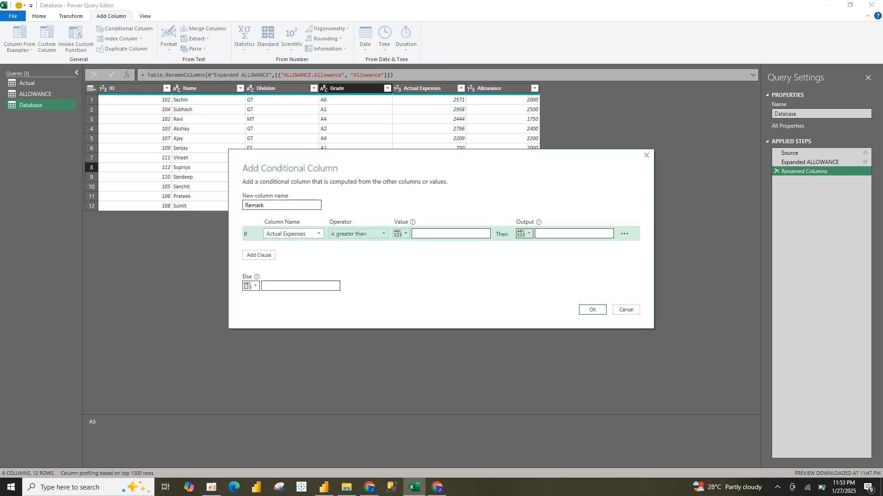
click(400, 234)
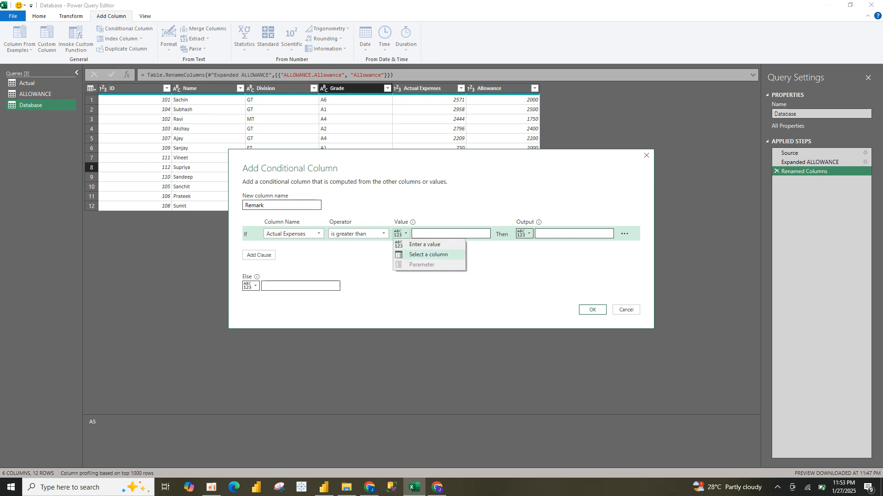
click(428, 255)
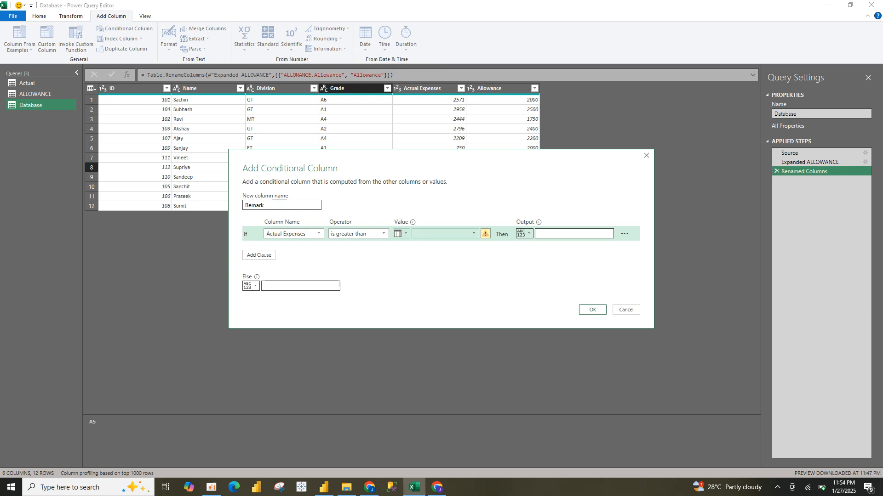
click(443, 234)
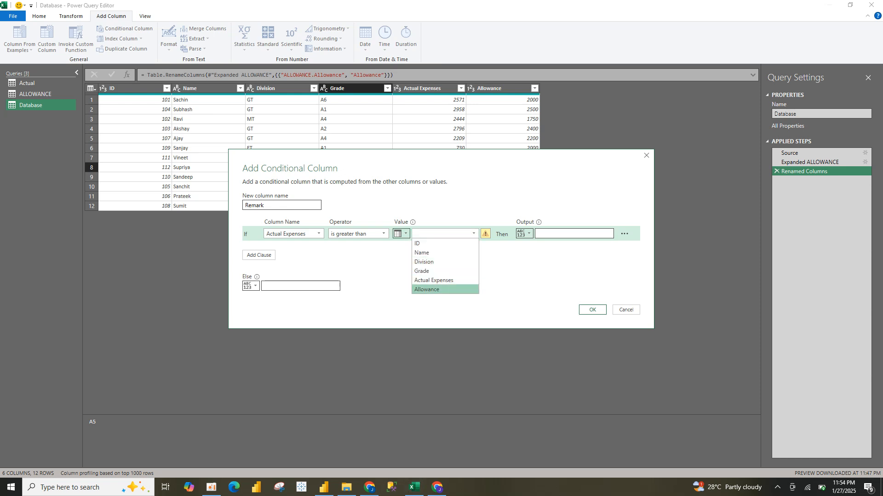
click(432, 291)
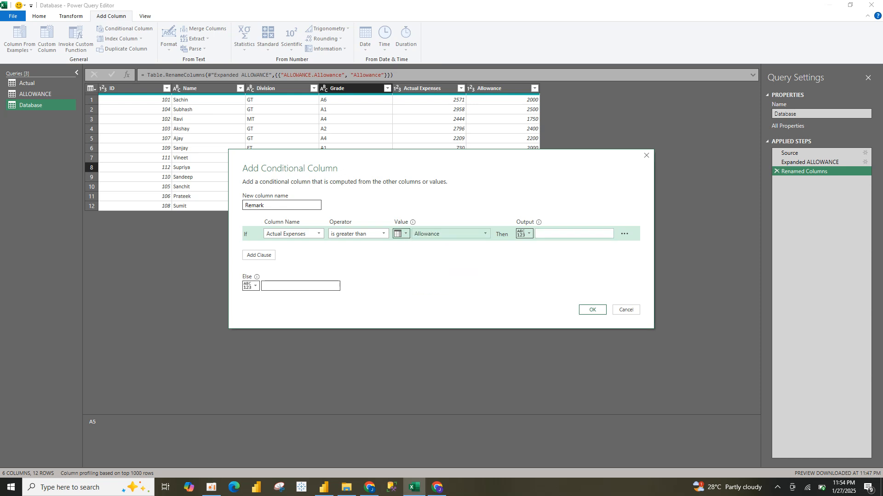
- Set the condition's output to "Overlimi" and its else value to "Underlimit", and create the conditional column
click(573, 233)
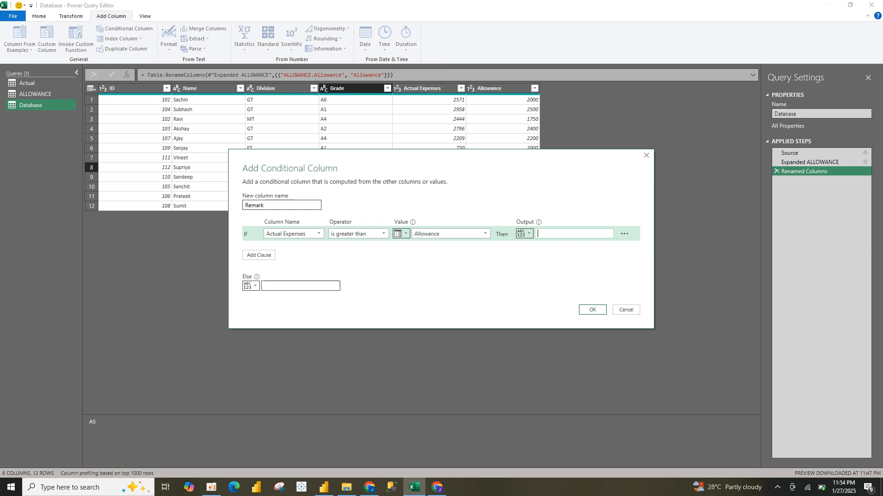
text(Overlimi)
click(301, 286)
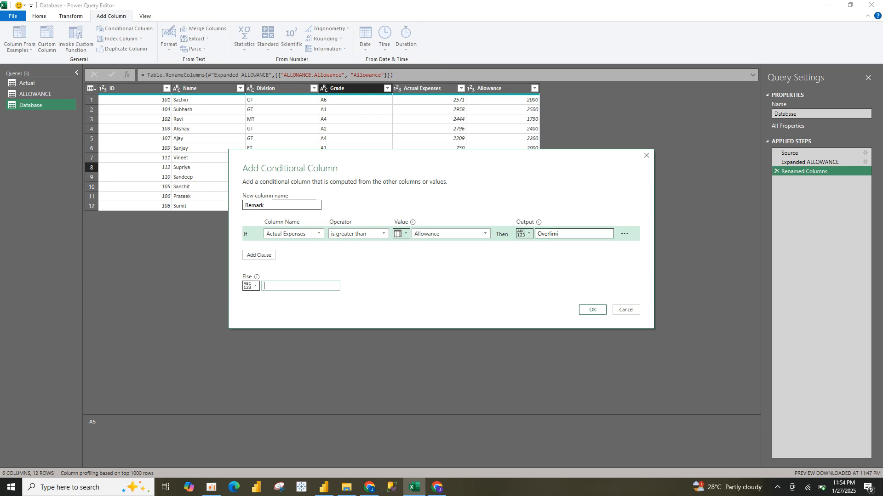
text(Underlimit)
click(251, 286)
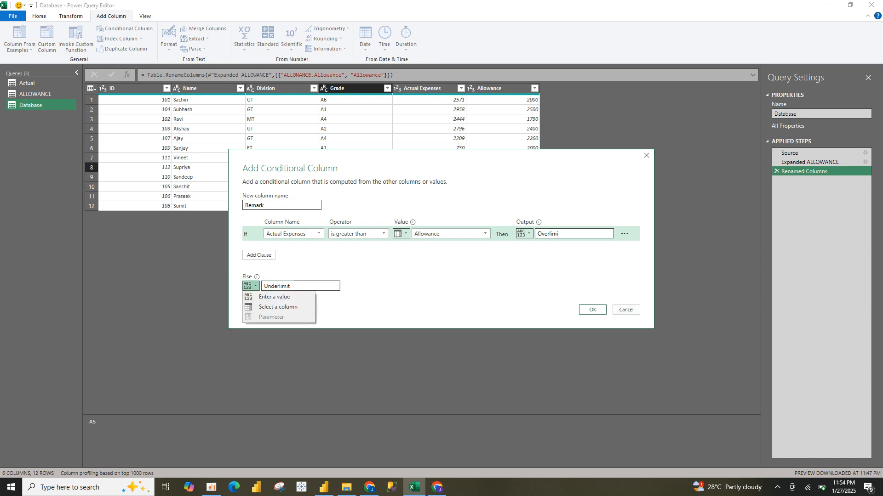
click(252, 286)
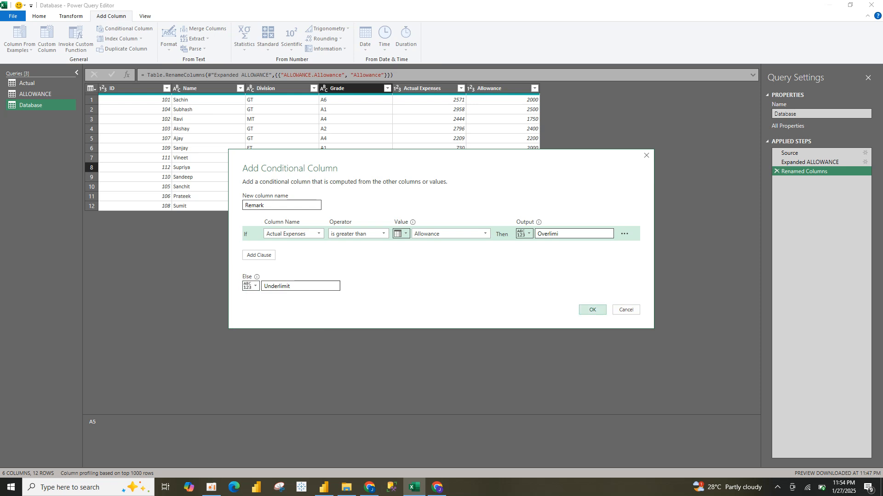
click(592, 310)
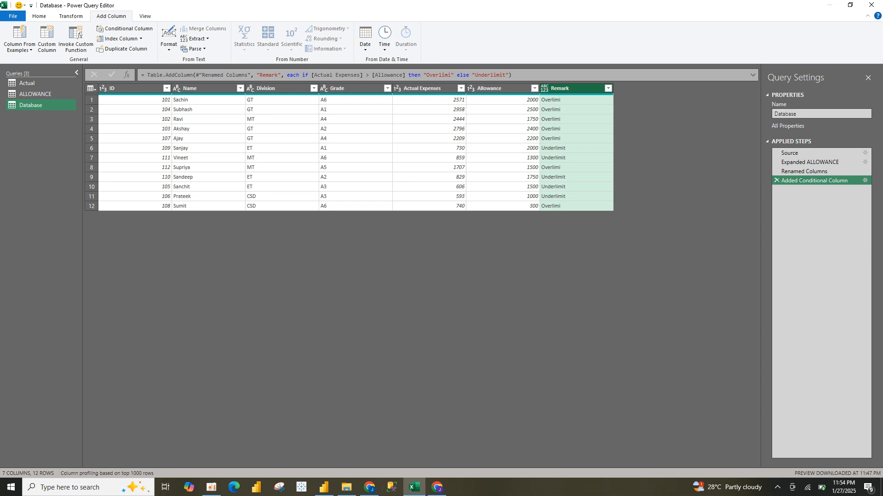
- Edit the added conditional column step to correct the output text to "Overlimit"
right_click(562, 101)
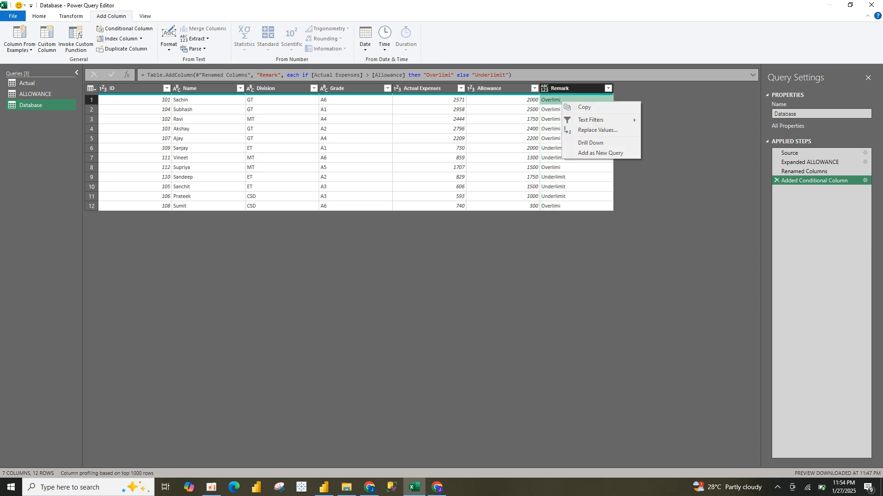
click(503, 187)
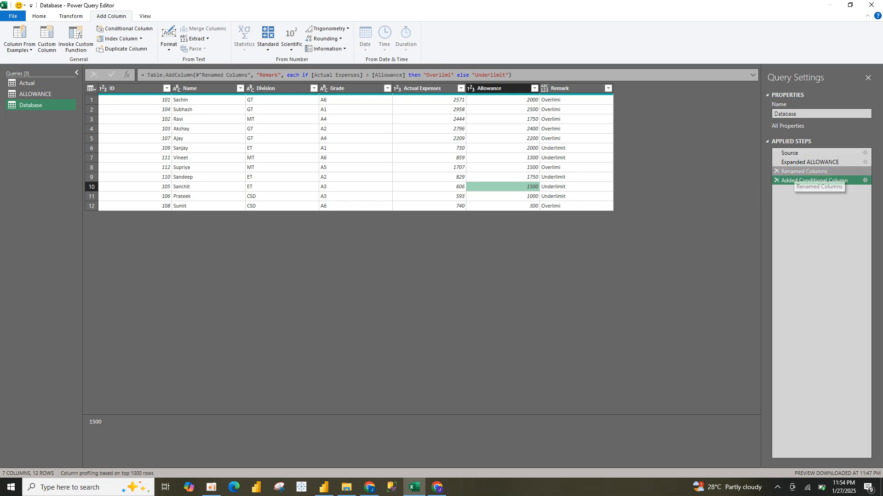
click(804, 171)
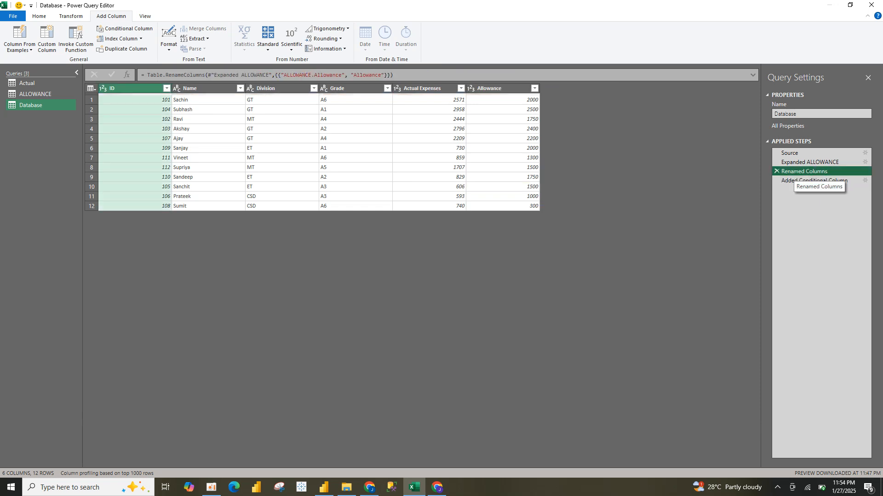
click(801, 181)
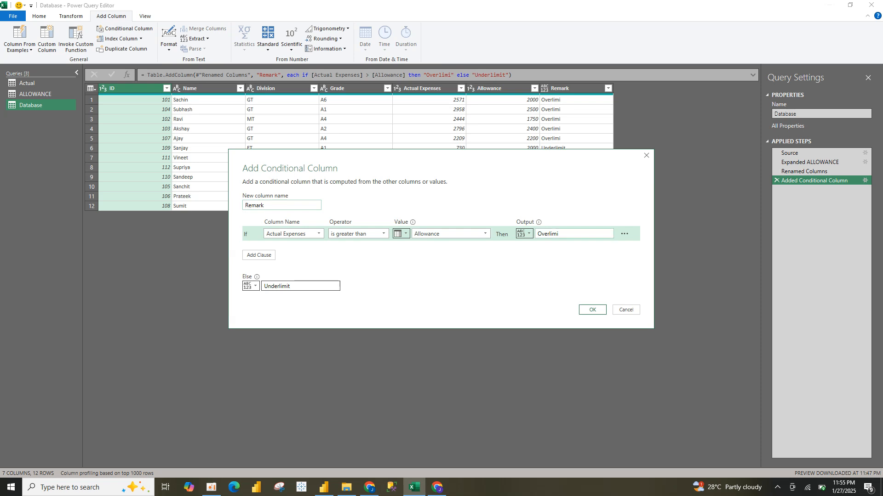
click(559, 234)
text(t)
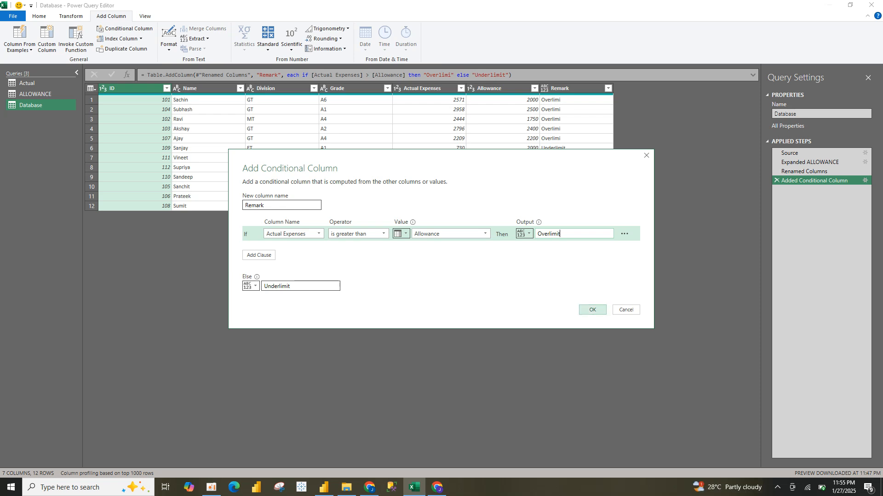
key(Return)
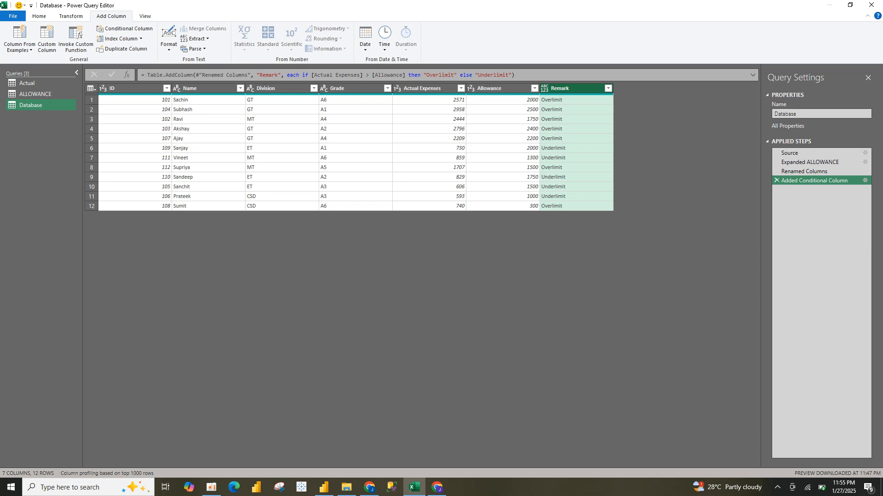
- Close the query editor and load the query results into the workbook
click(39, 16)
click(12, 47)
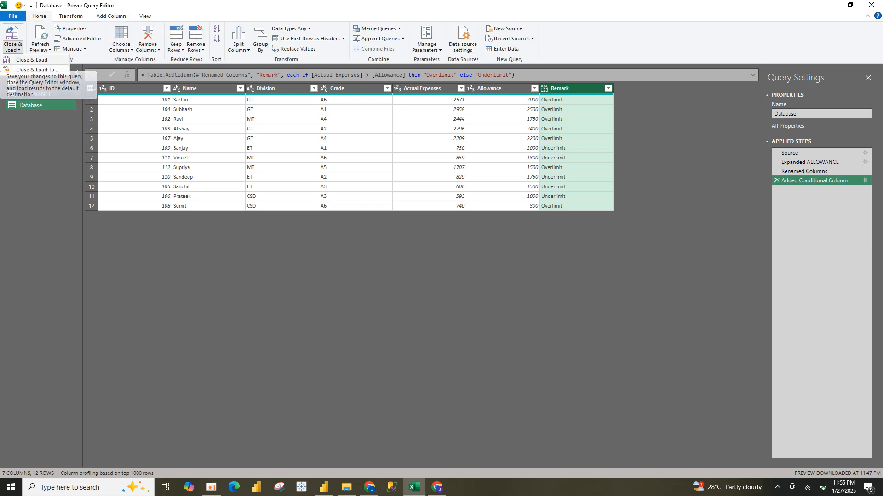
click(32, 60)
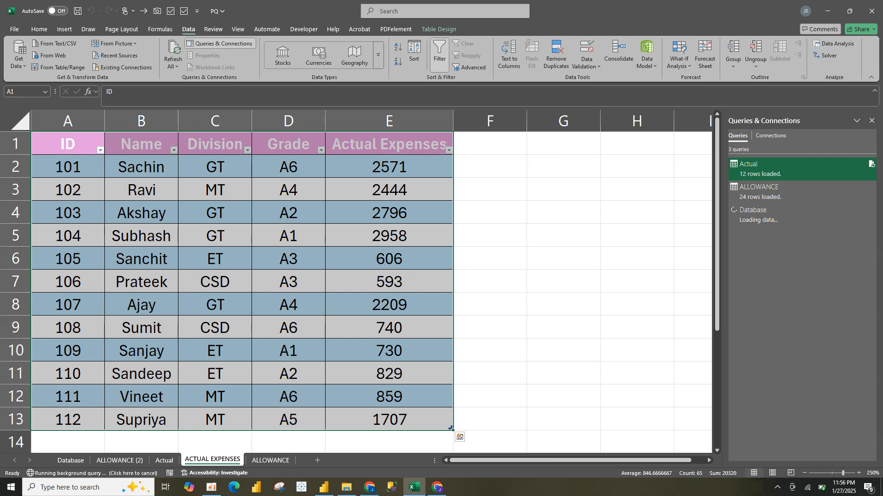
- Compare the merged Database table with the source data on the ACTUAL EXPENSES and ALLOWANCE sheets
key(ctrl+Page_Down)
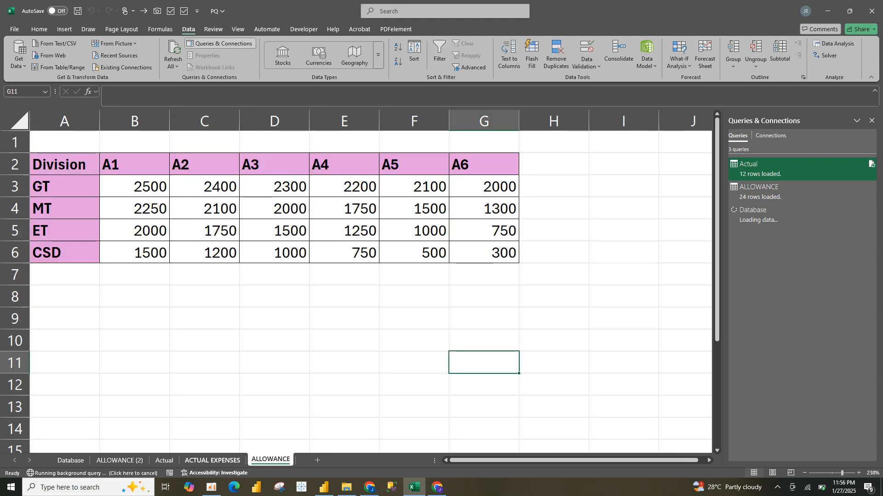
key(ctrl+Page_Up)
key(ctrl+Page_Up)
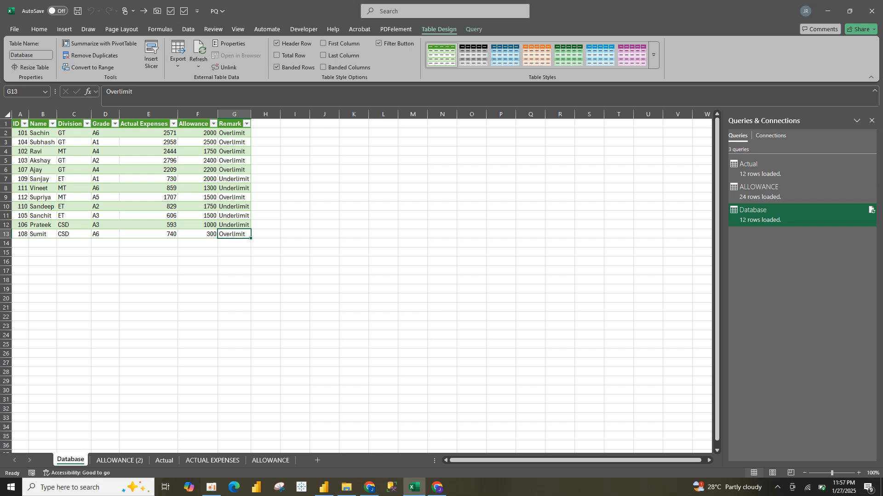
click(212, 460)
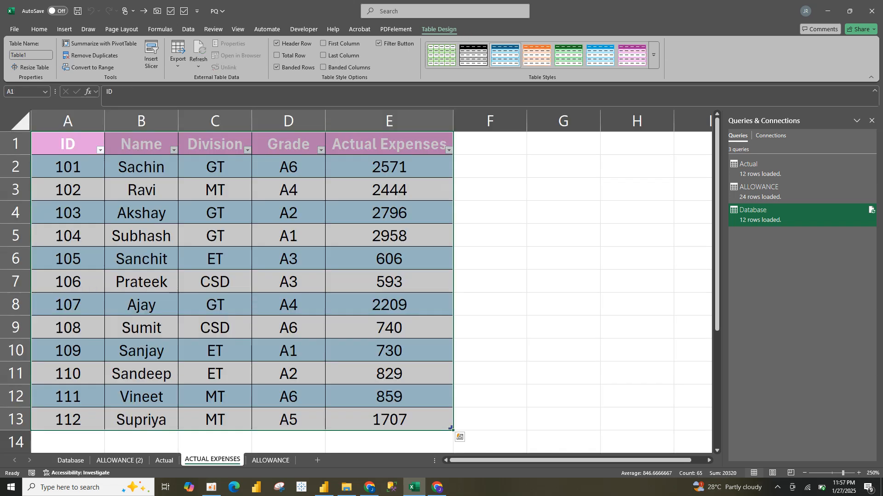
scroll(367, 276, down, 2)
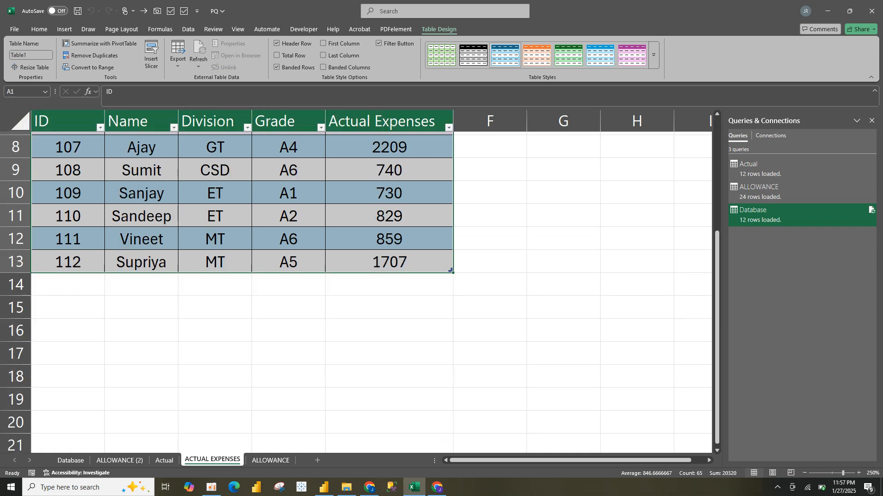
click(70, 460)
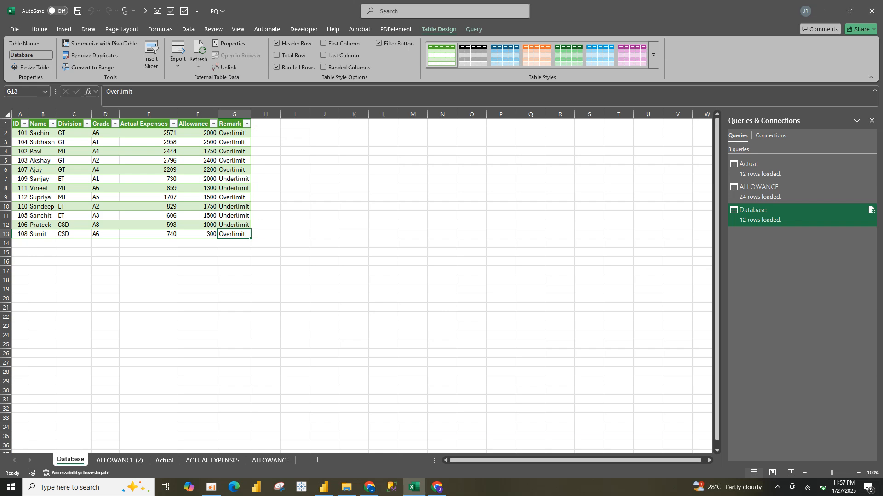
click(213, 460)
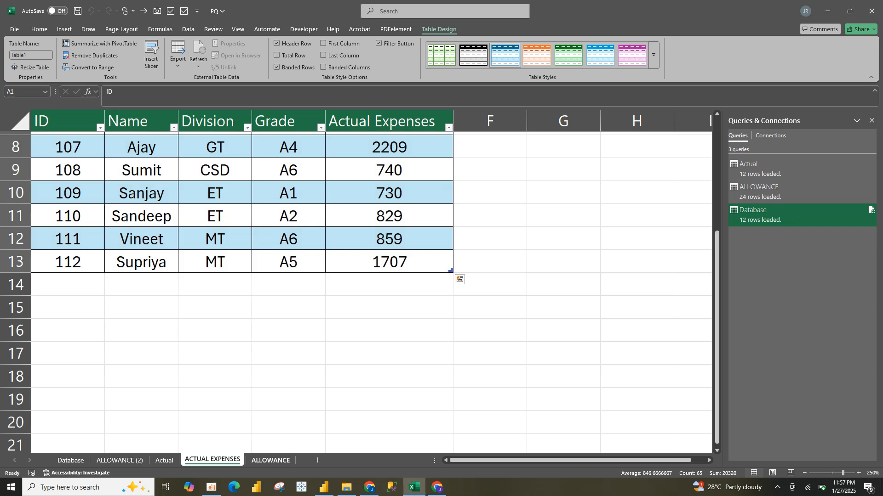
click(270, 460)
click(212, 460)
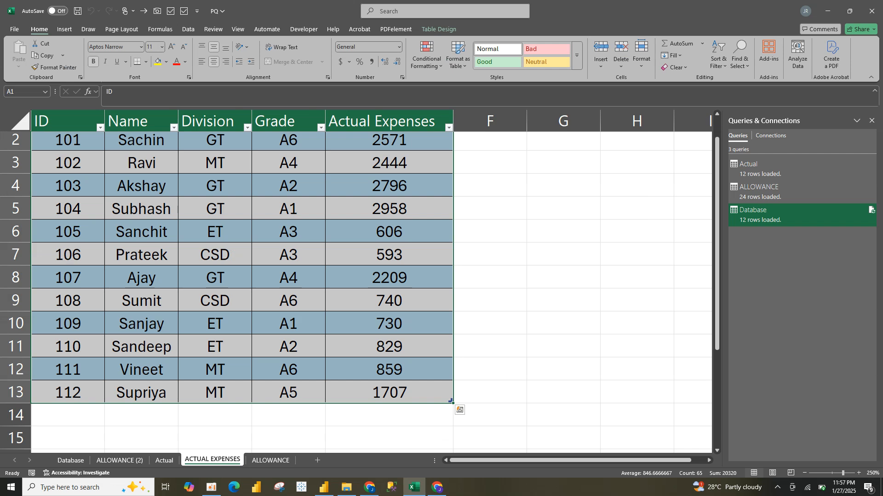
- Extend the ID column of the ACTUAL EXPENSES table by two rows, filling it as a series with 113 and 114
click(453, 278)
click(68, 394)
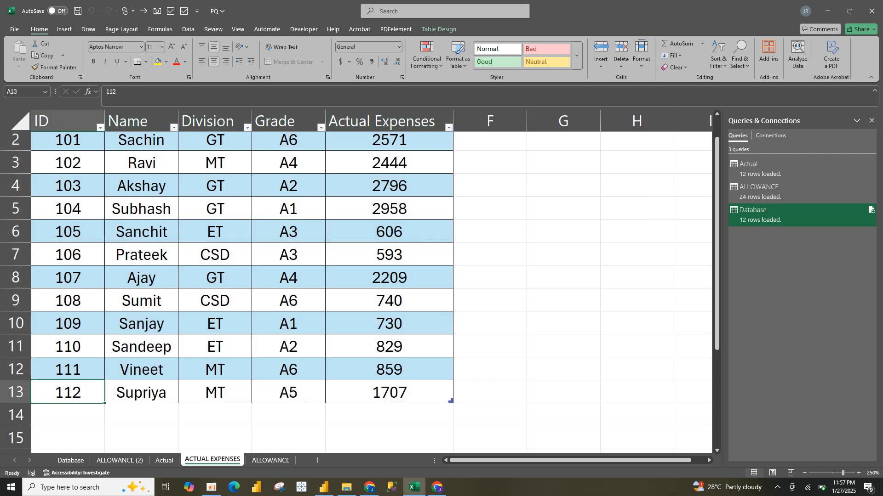
drag(104, 403, 105, 430)
click(112, 444)
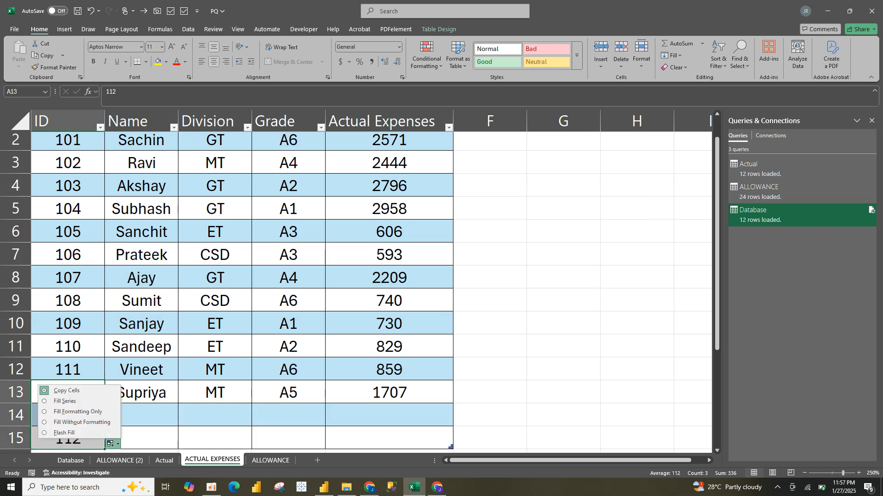
click(69, 402)
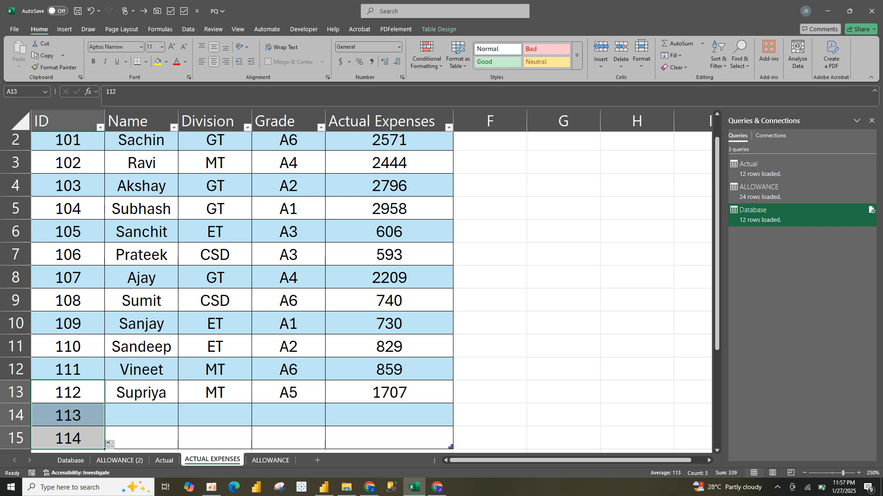
- Enter the first names of the two new employees in the Name column for IDs 113 and 114
click(68, 438)
click(141, 416)
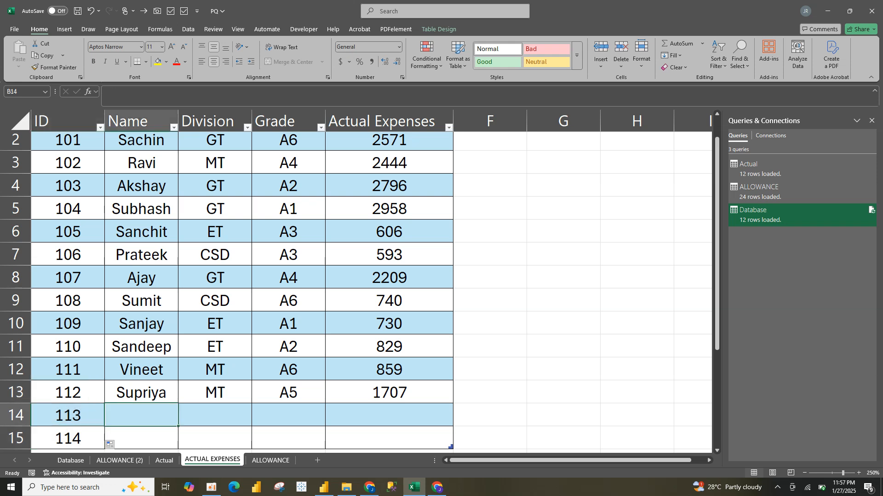
text(K)
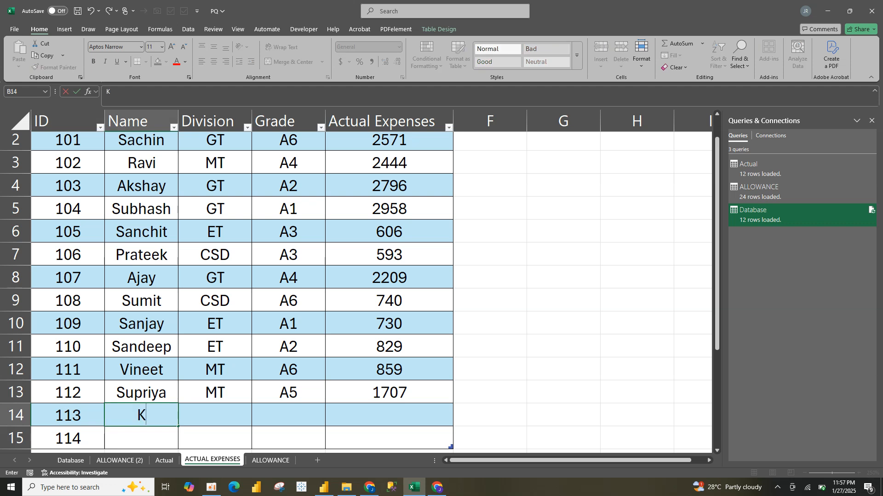
text(iitan)
key(ctrl+Return)
key(Return)
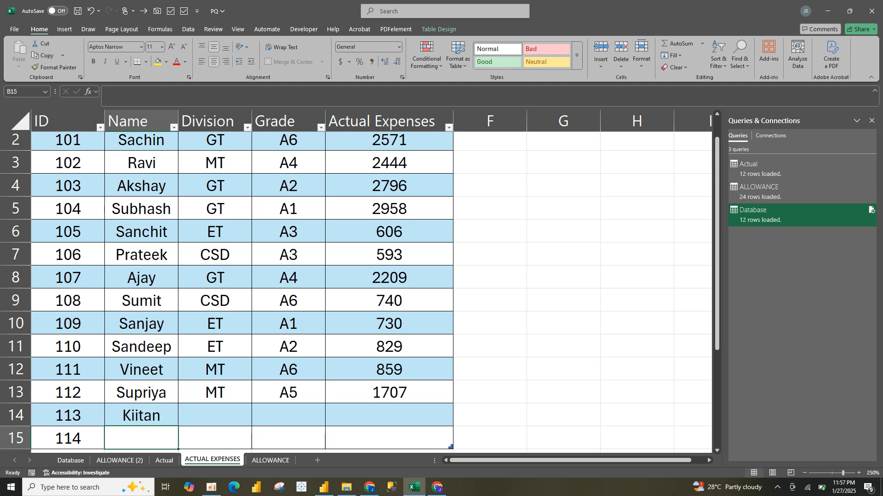
text(Br)
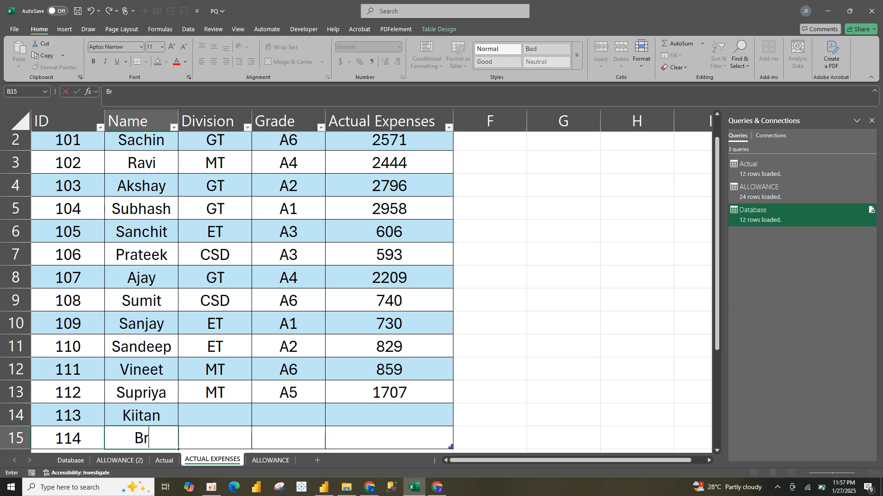
text(ethel)
- Set the division to MT for ID 113 and to ET for ID 114
click(215, 416)
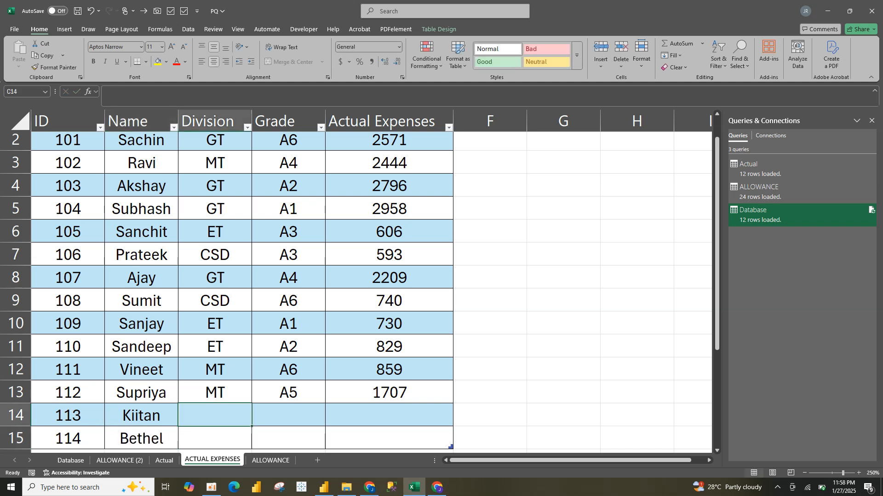
text(MT)
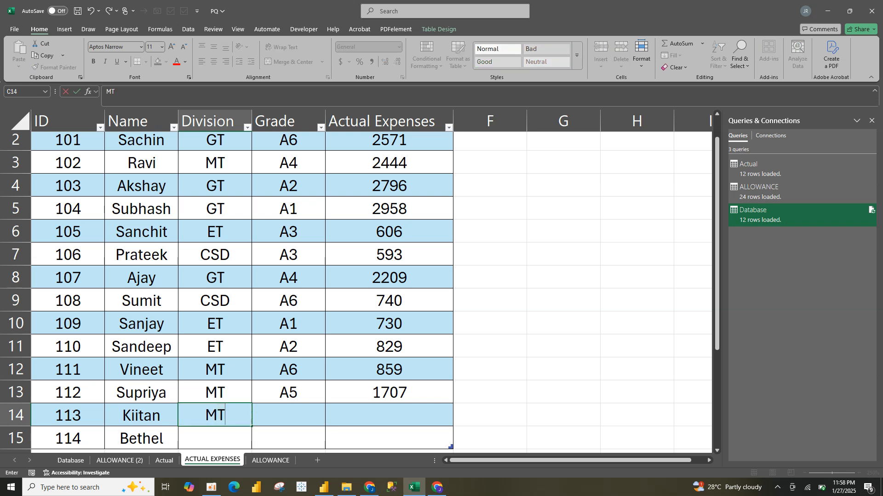
key(Return)
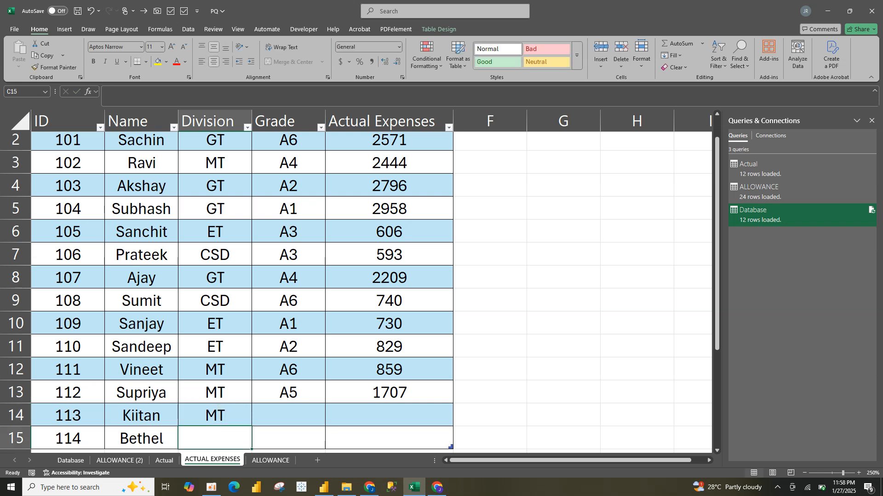
text(ET)
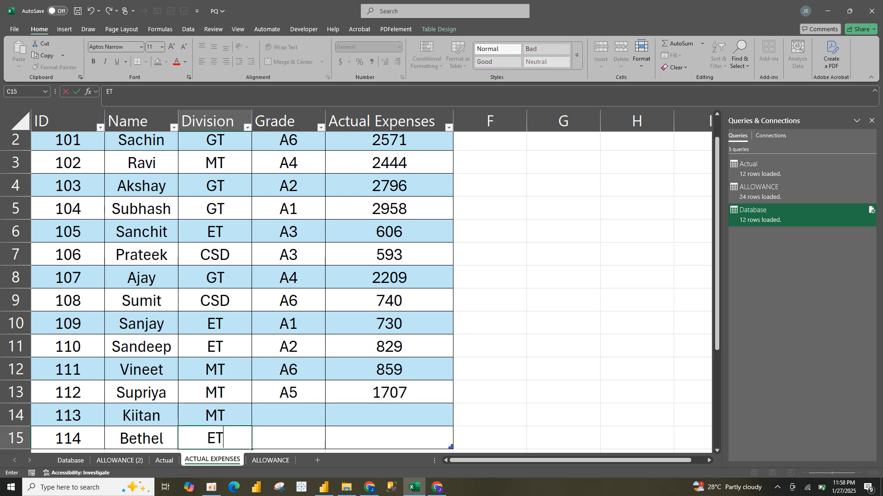
- Set the grade to A6 for both new employees, IDs 113 and 114
click(288, 415)
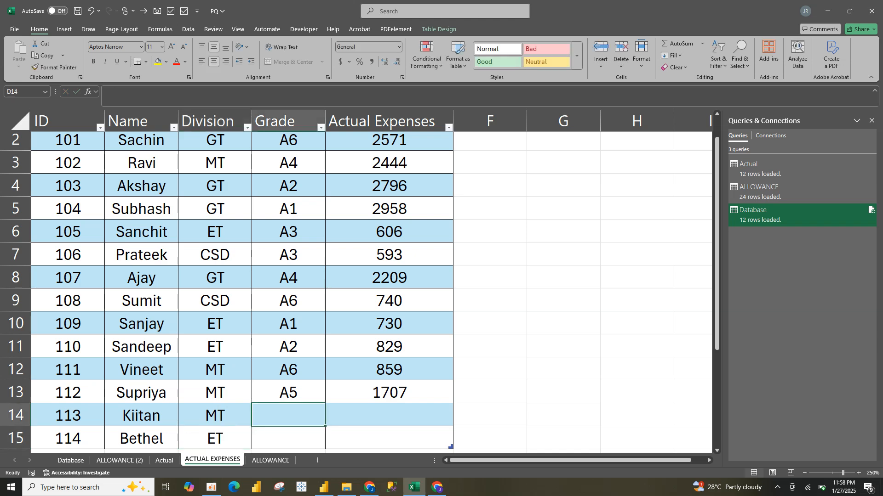
text(A)
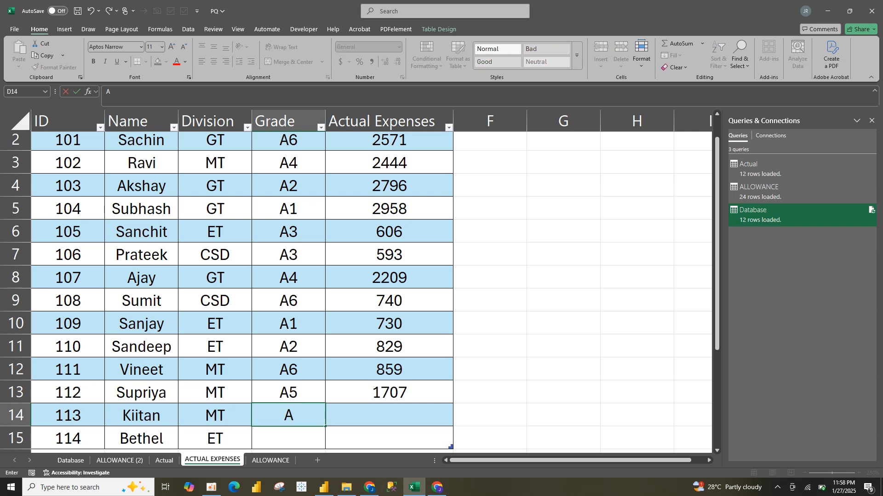
text(6)
key(Return)
text(A)
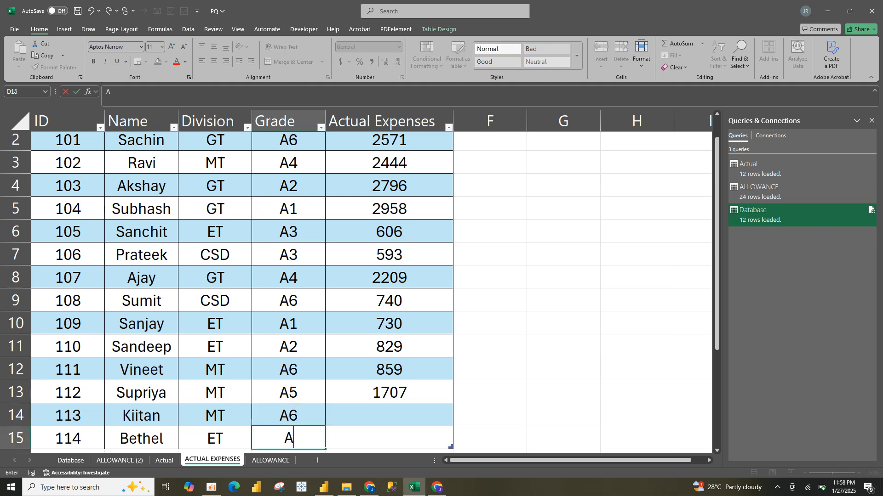
text(6)
- Enter actual expenses of 1500 for ID 113 and 1600 for ID 114
click(389, 416)
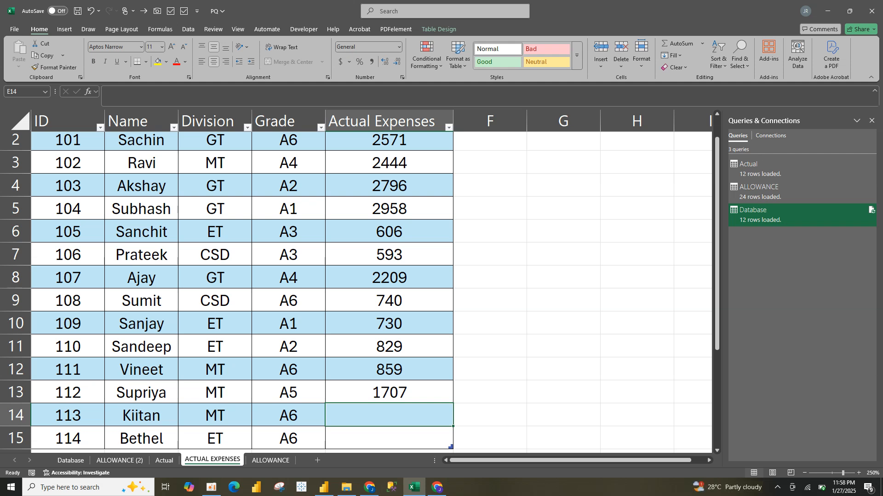
text(1)
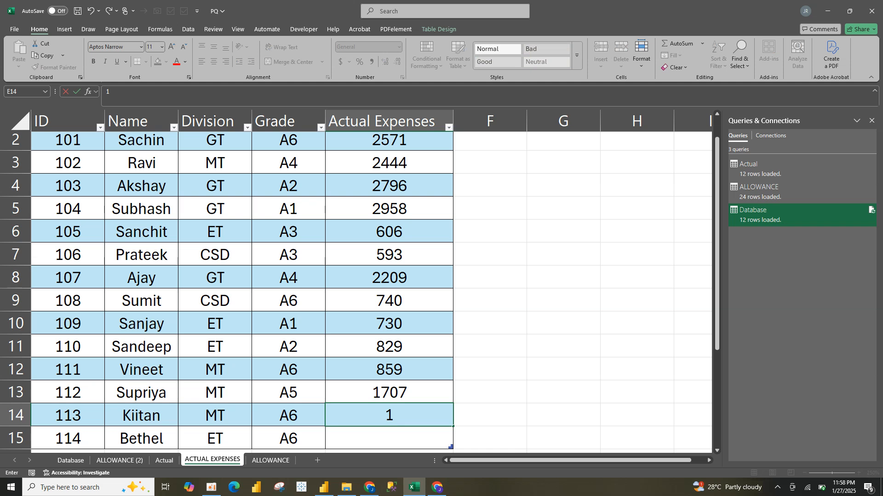
text(500)
key(ctrl+Return)
click(389, 438)
text(1690)
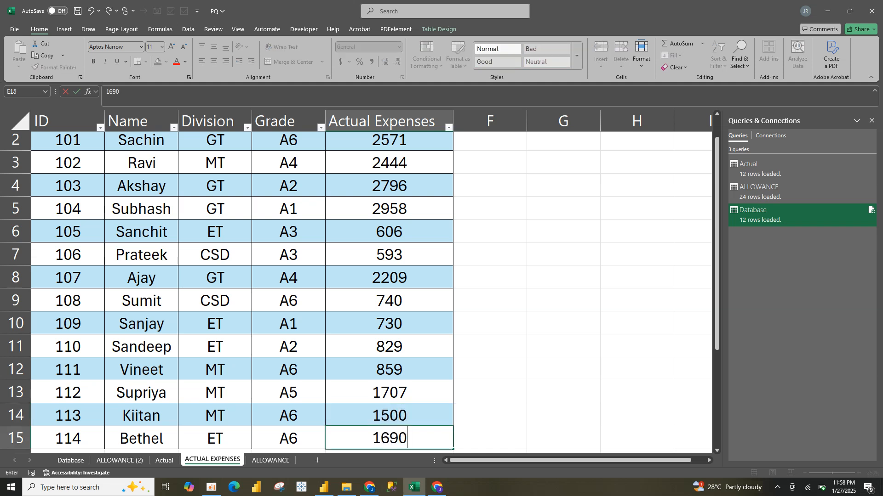
key(BackSpace)
key(BackSpace)
text(00)
click(490, 391)
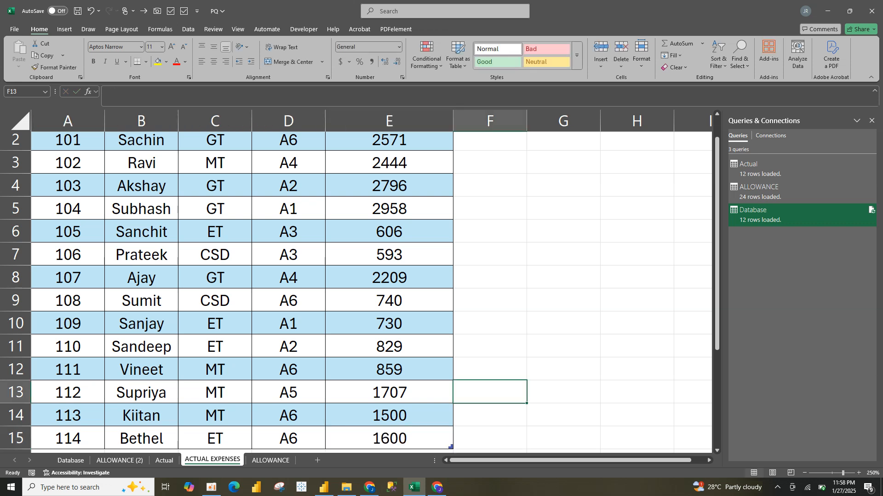
- Refresh all queries so the Database table takes in the new expense records
click(71, 460)
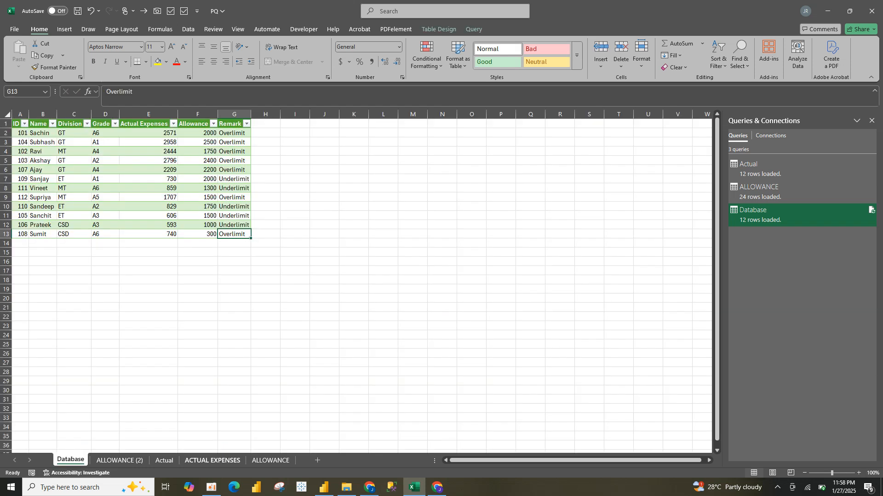
click(213, 460)
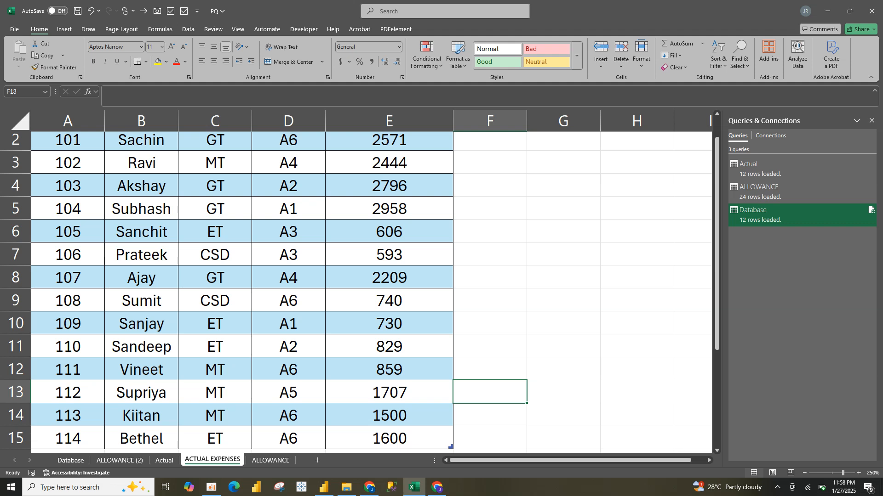
click(70, 460)
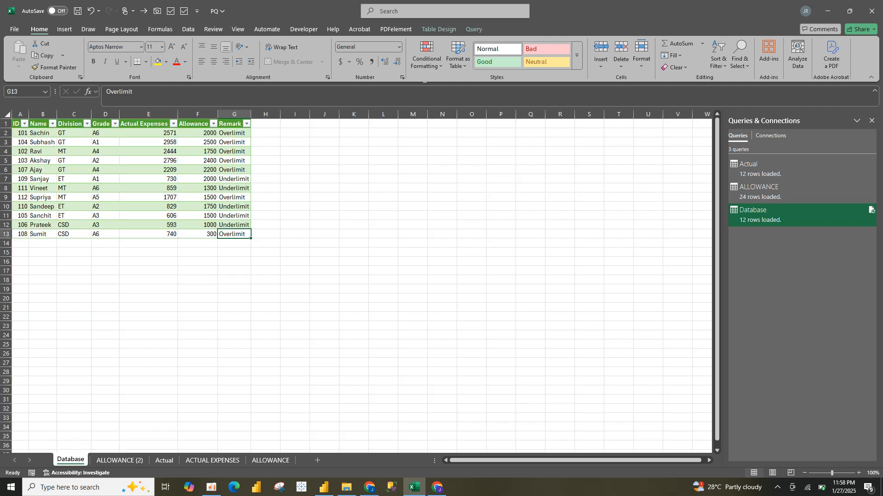
click(148, 179)
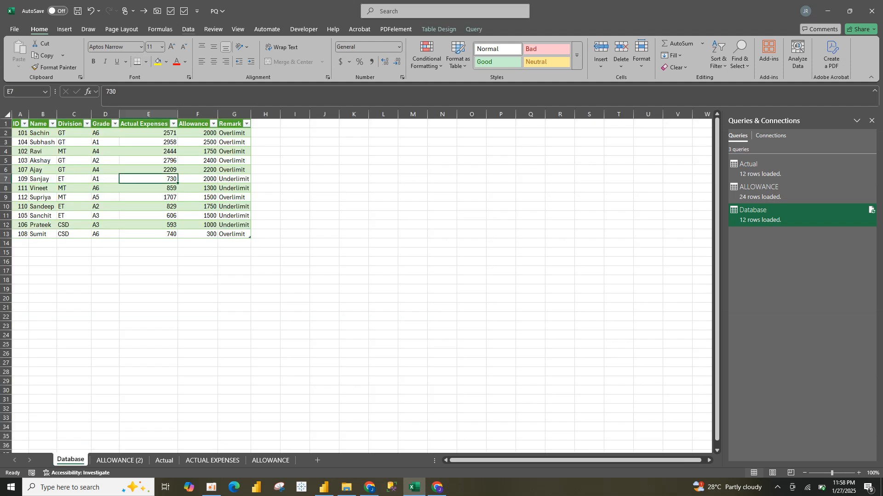
click(188, 30)
click(174, 47)
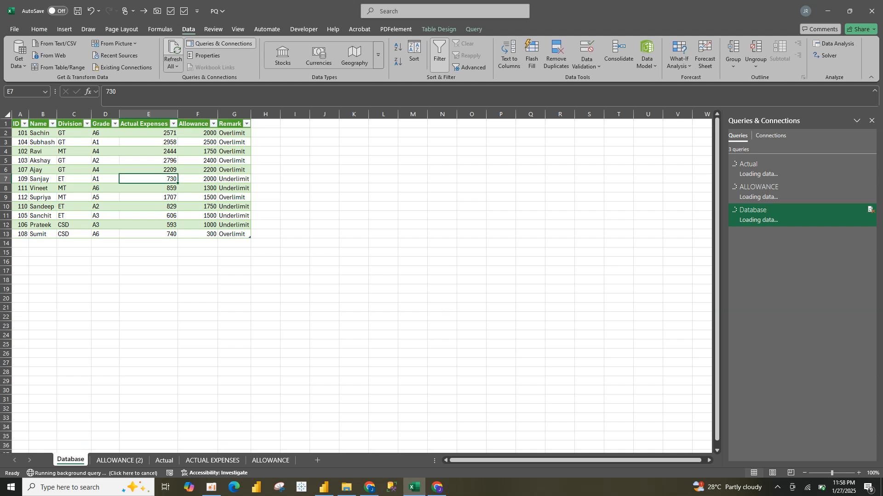
- Highlight the rows of IDs 113 and 114 in the refreshed Database table and examine their allowances and remarks
click(5, 215)
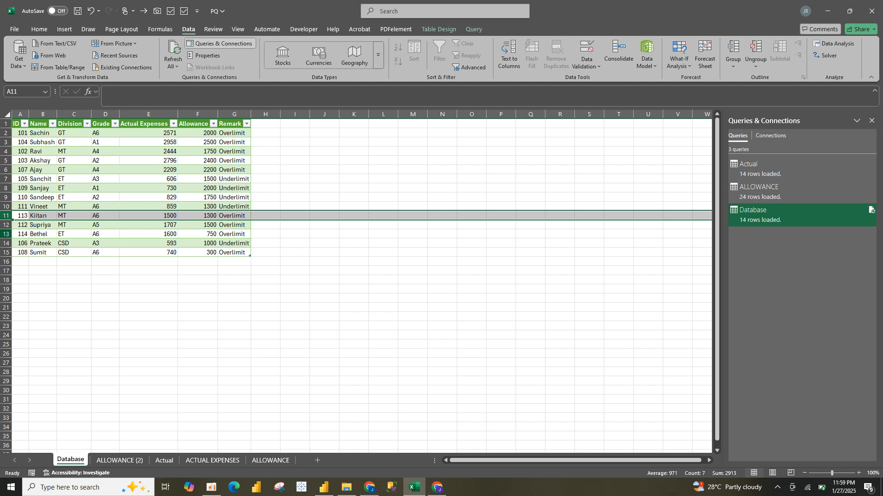
ctrl+click(6, 234)
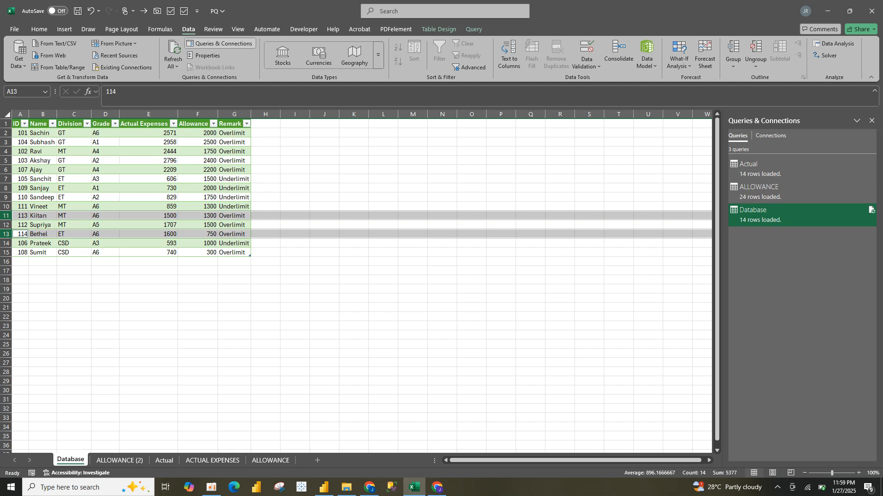
scroll(294, 248, down, 1)
click(295, 248)
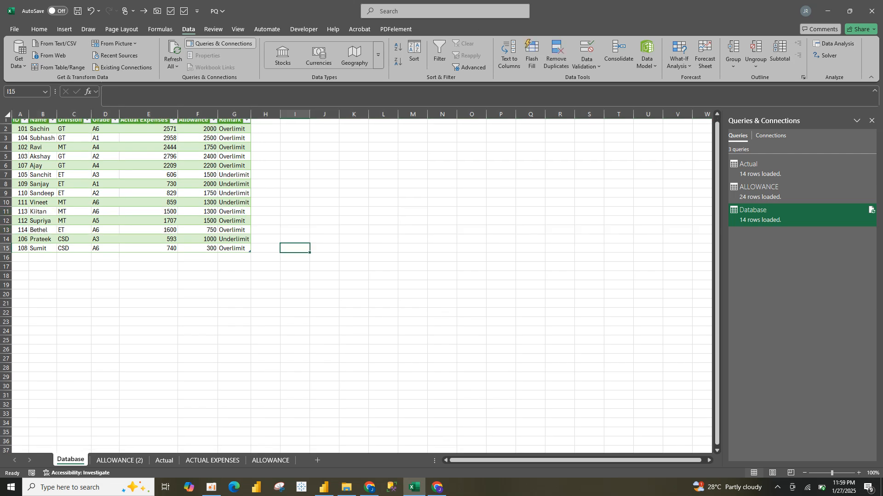
click(265, 248)
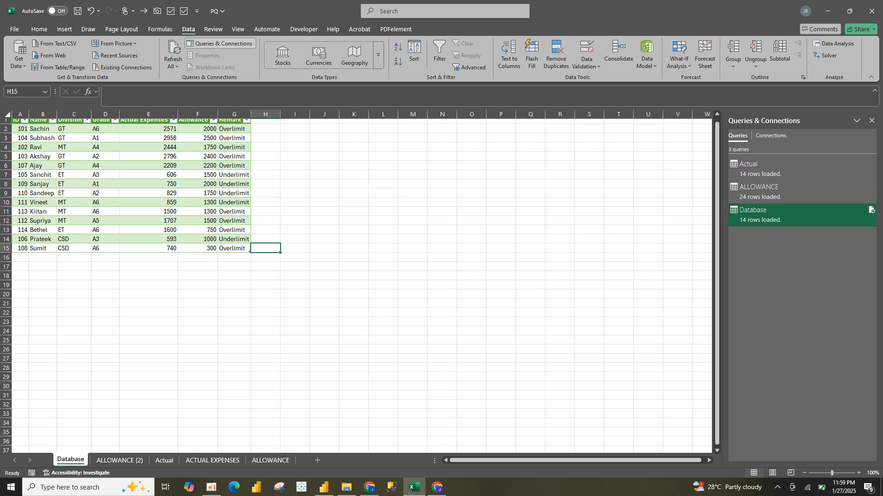
scroll(265, 248, up, 1)
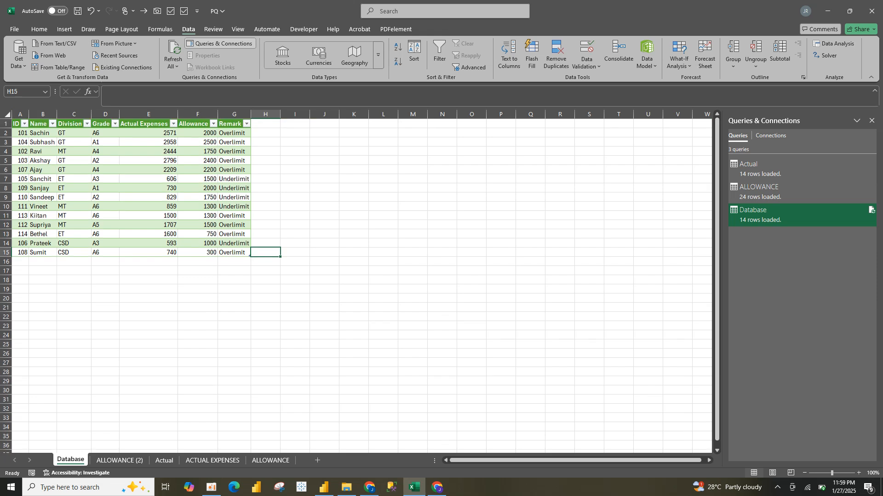
- Narrow the Actual Expenses column of the Database table and slightly widen the Remark column
click(265, 188)
click(198, 197)
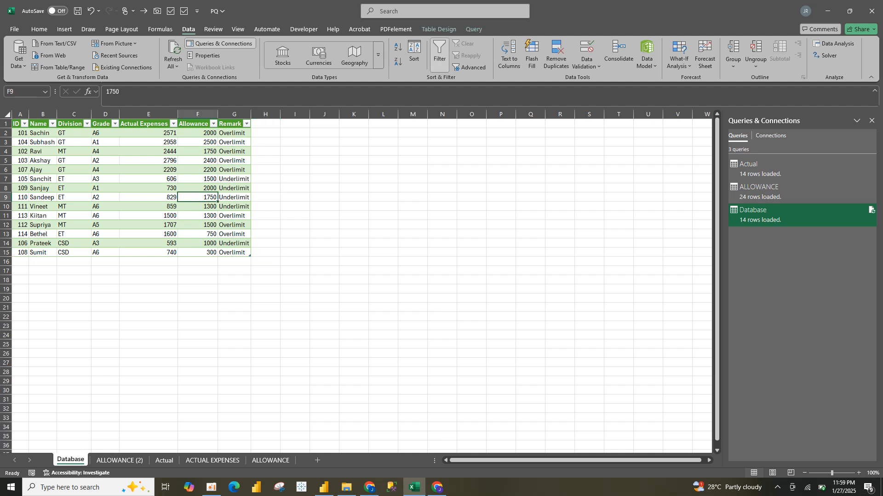
click(148, 197)
drag(177, 114, 164, 114)
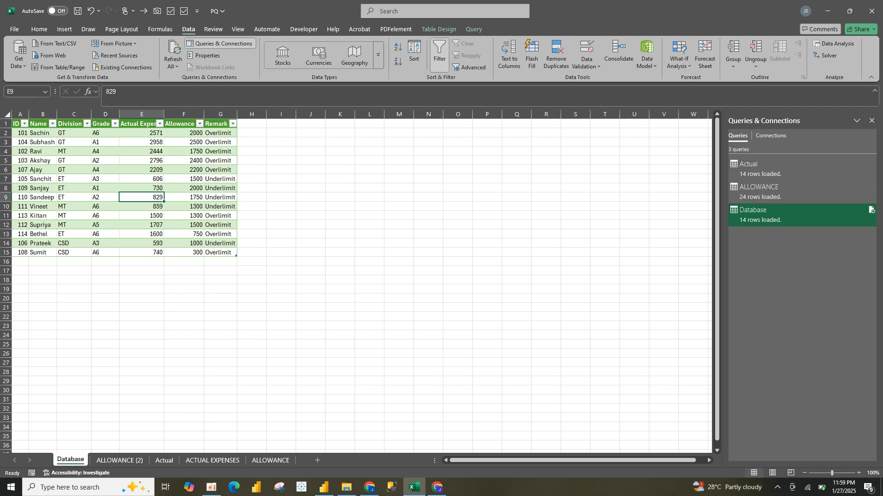
drag(237, 114, 238, 114)
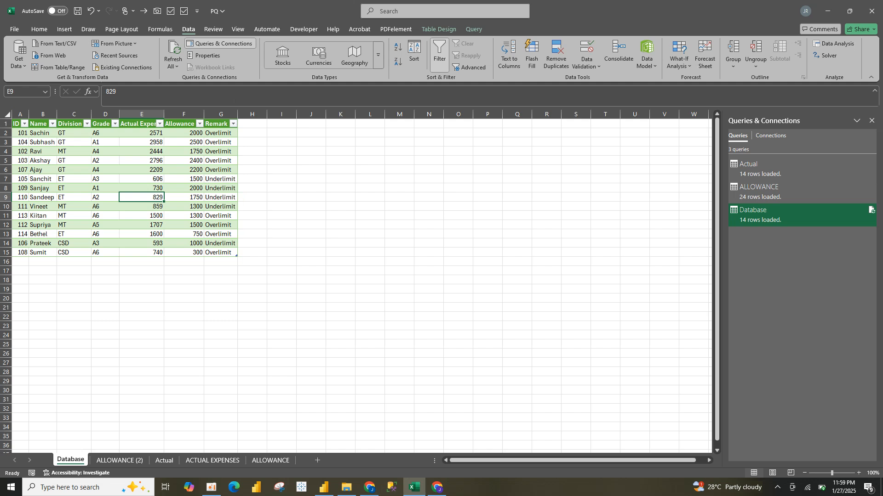
click(281, 225)
click(221, 216)
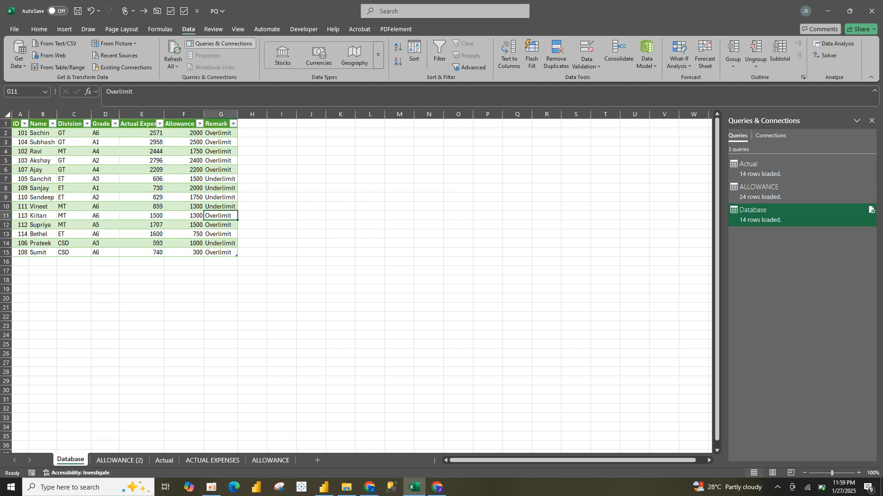
click(221, 261)
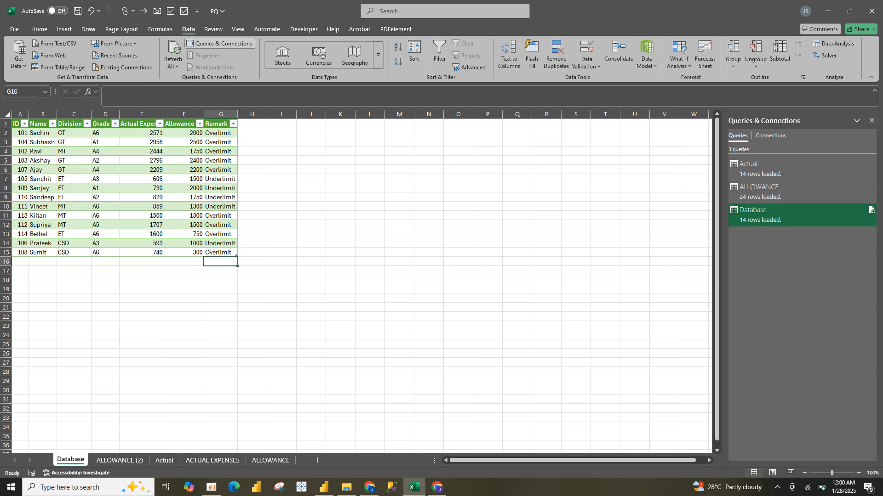
- Switch to the YouTube channel page in Chrome and browse its list of Power BI, Excel and Tableau tutorial videos
click(437, 487)
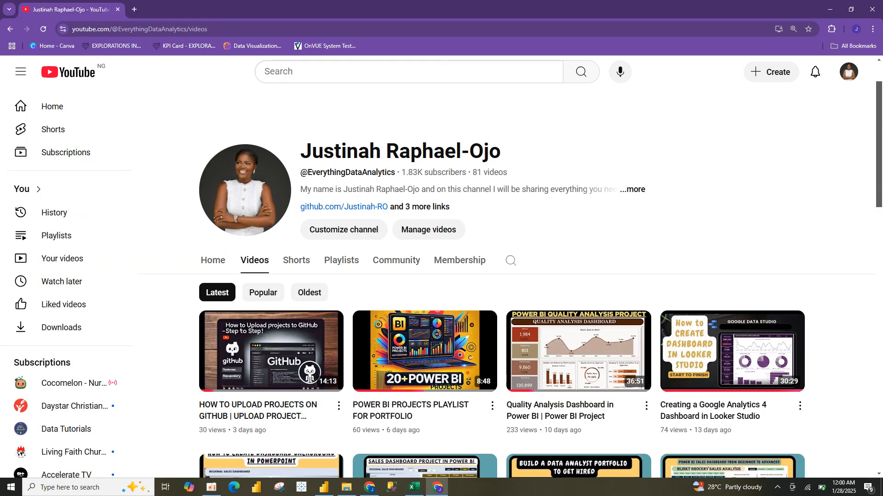
scroll(501, 294, down, 9)
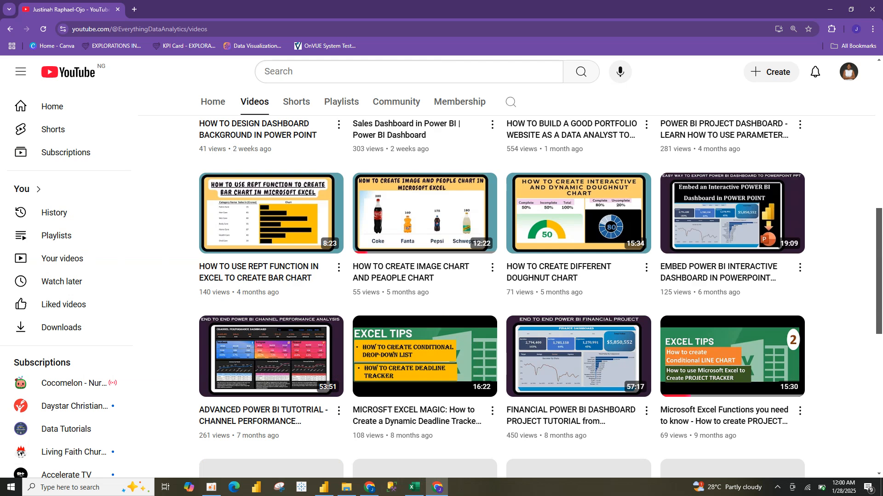
scroll(501, 294, down, 4)
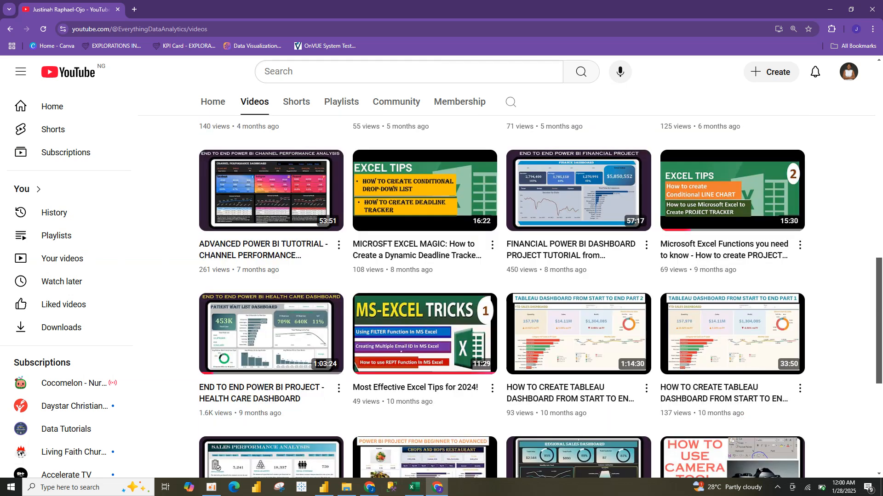
scroll(540, 300, down, 1)
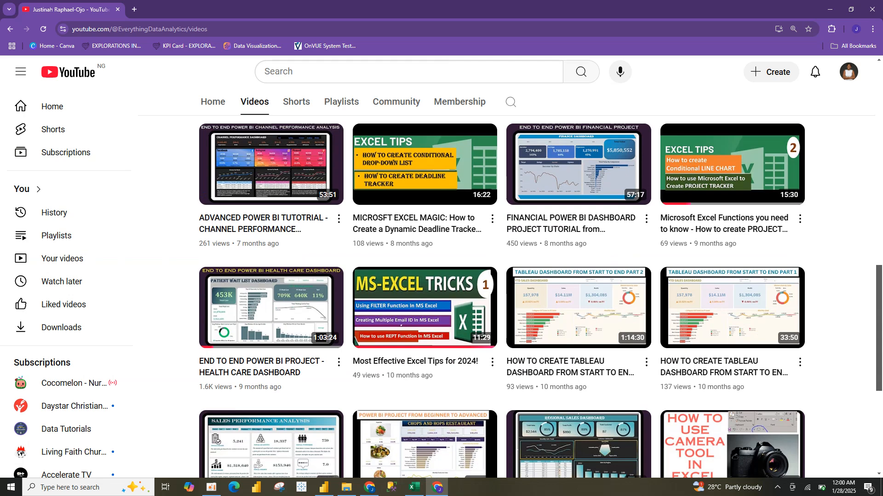
scroll(541, 299, up, 10)
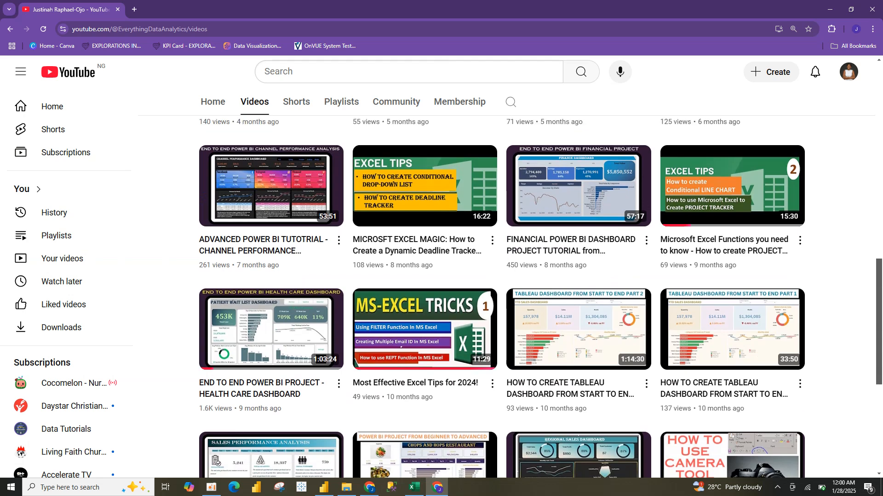
scroll(540, 299, up, 1)
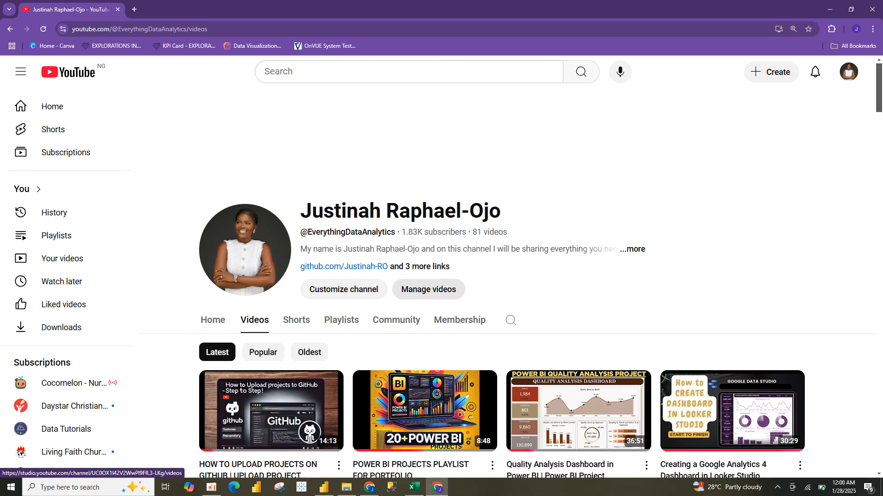
scroll(429, 289, down, 10)
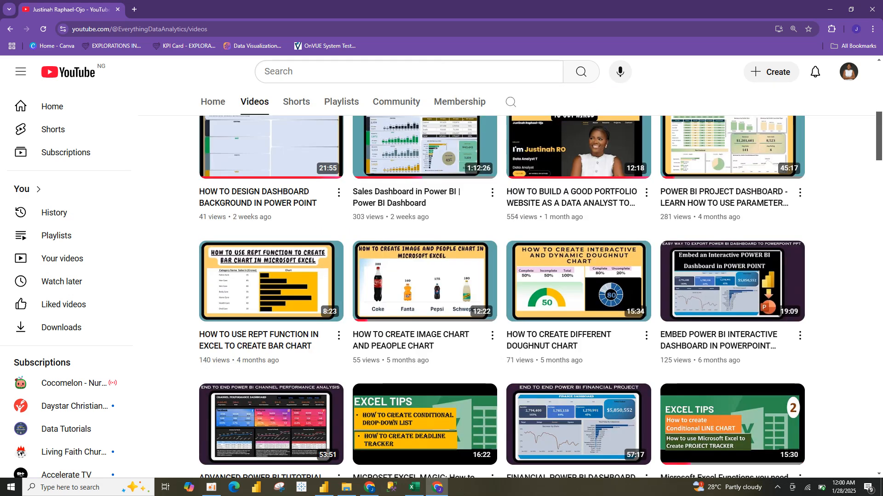
click(211, 488)
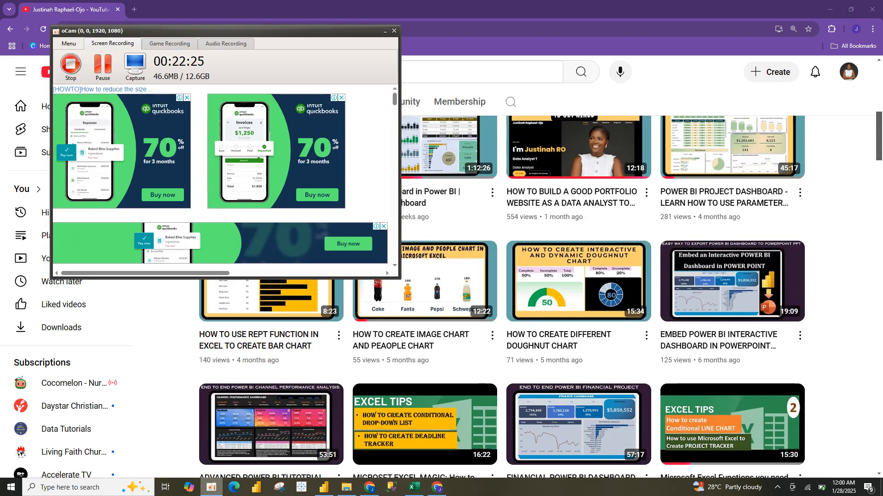